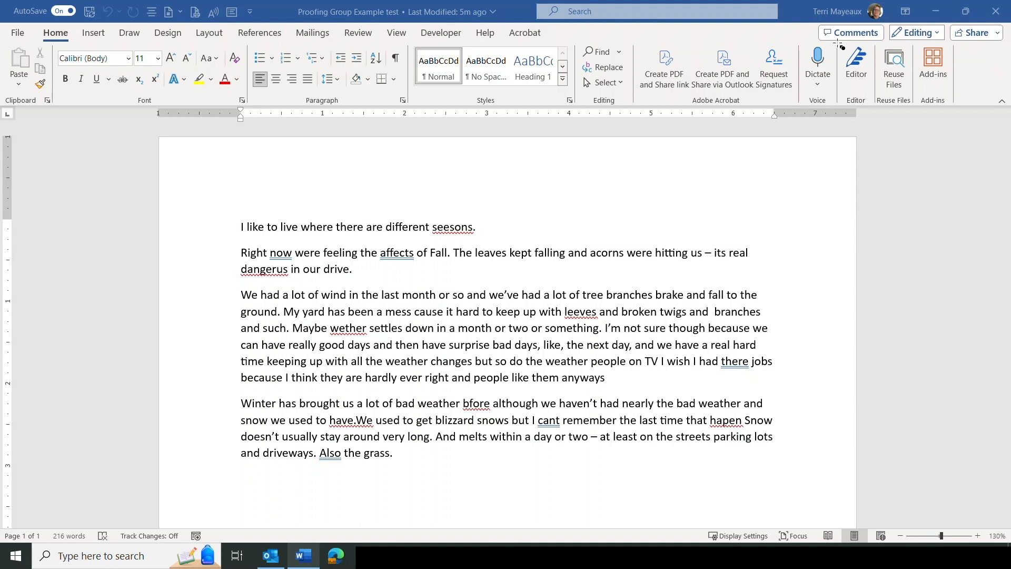
# Step: Run the Editor check on the document and examine its score, corrections and refinement categories
pyautogui.moveTo(839, 43)
pyautogui.mouseDown()
pyautogui.moveTo(862, 109)
pyautogui.moveTo(881, 114)
pyautogui.mouseUp()
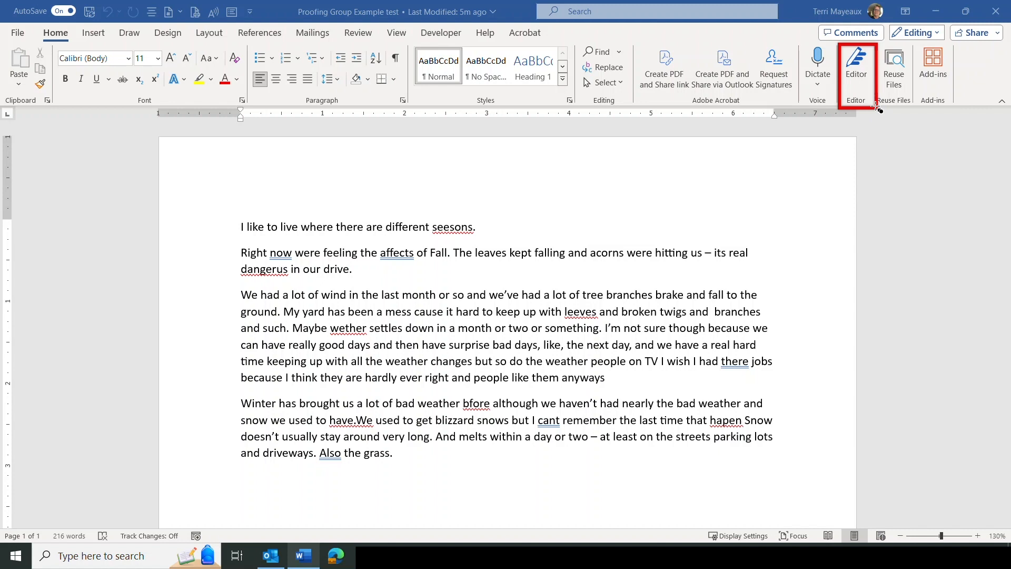
pyautogui.click(857, 74)
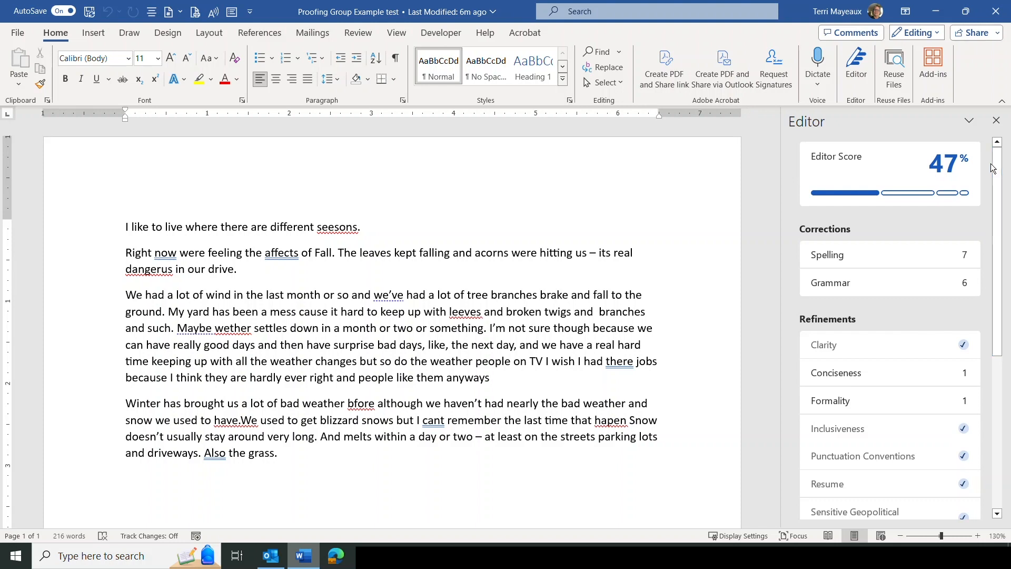
pyautogui.moveTo(997, 170); pyautogui.dragTo(1000, 206)
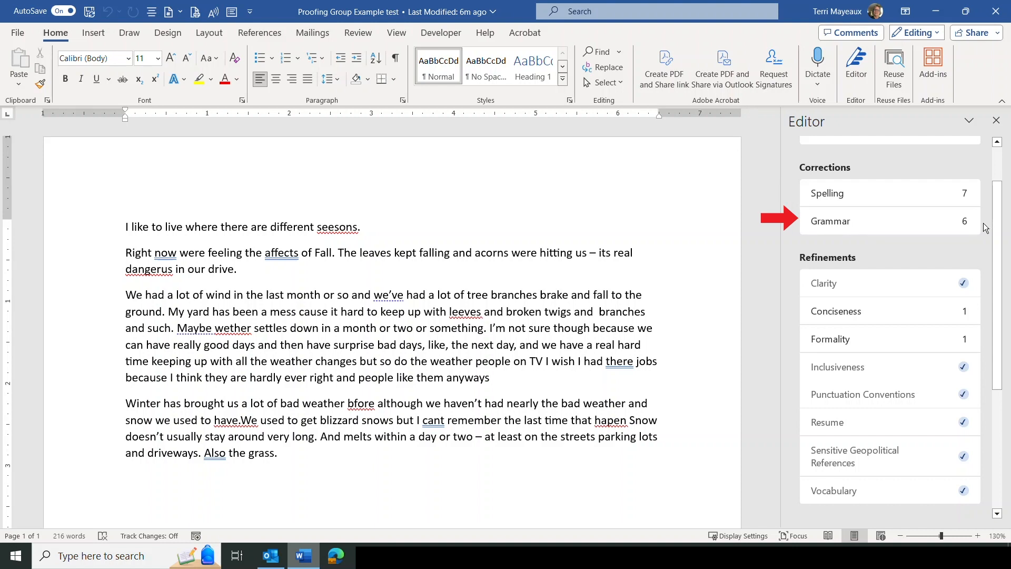
pyautogui.moveTo(999, 227); pyautogui.dragTo(999, 271)
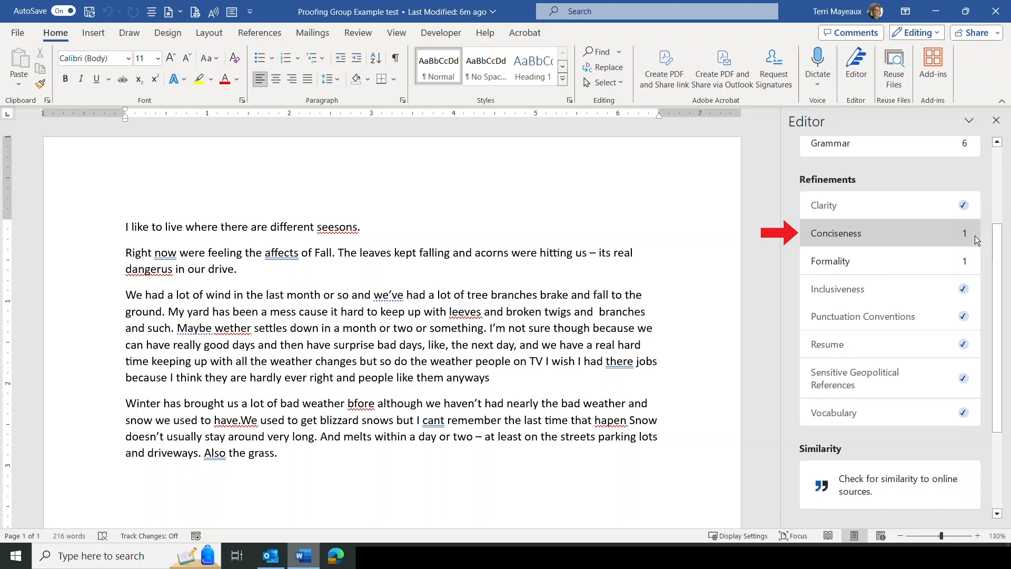
pyautogui.click(912, 260)
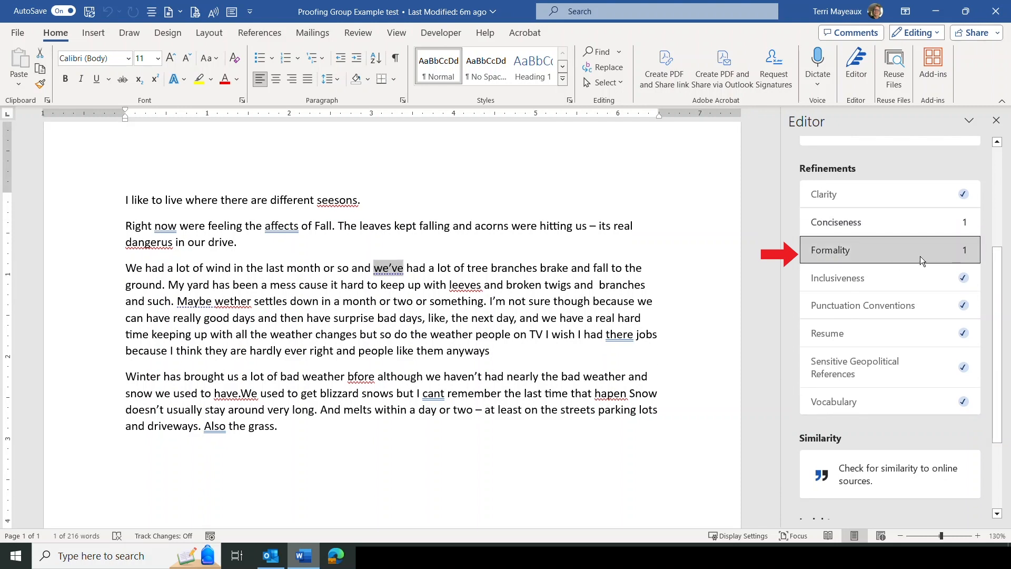
pyautogui.scroll(-3, 843, 393)
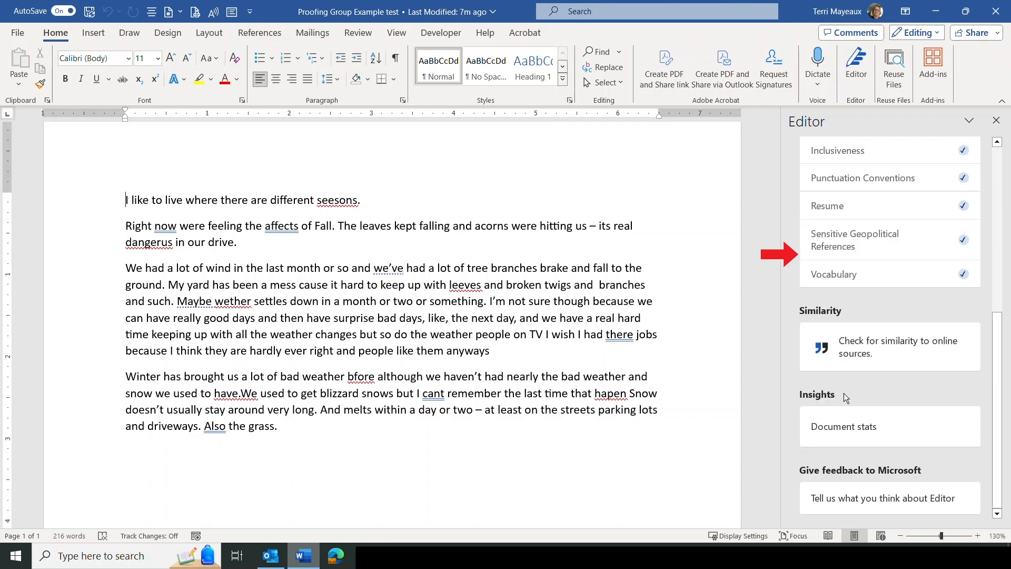
# Step: View the document's readability statistics, and close both the statistics and the Editor check
pyautogui.click(853, 428)
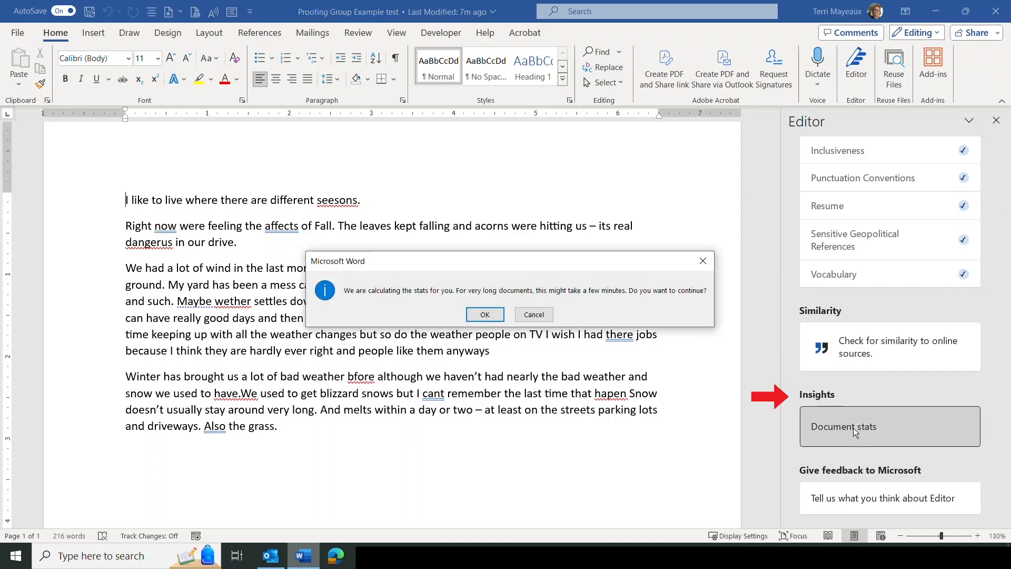
pyautogui.click(485, 315)
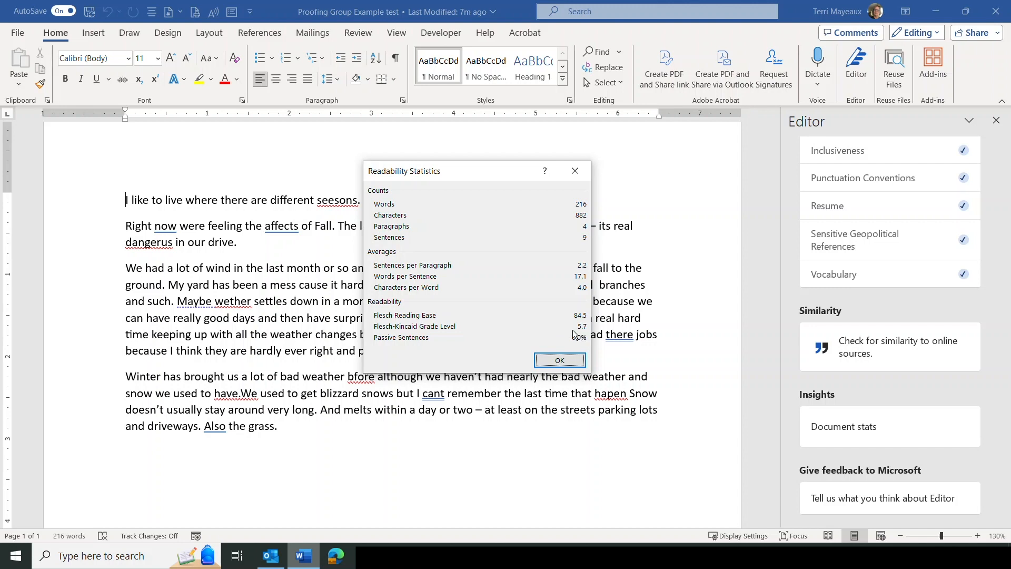
pyautogui.click(561, 359)
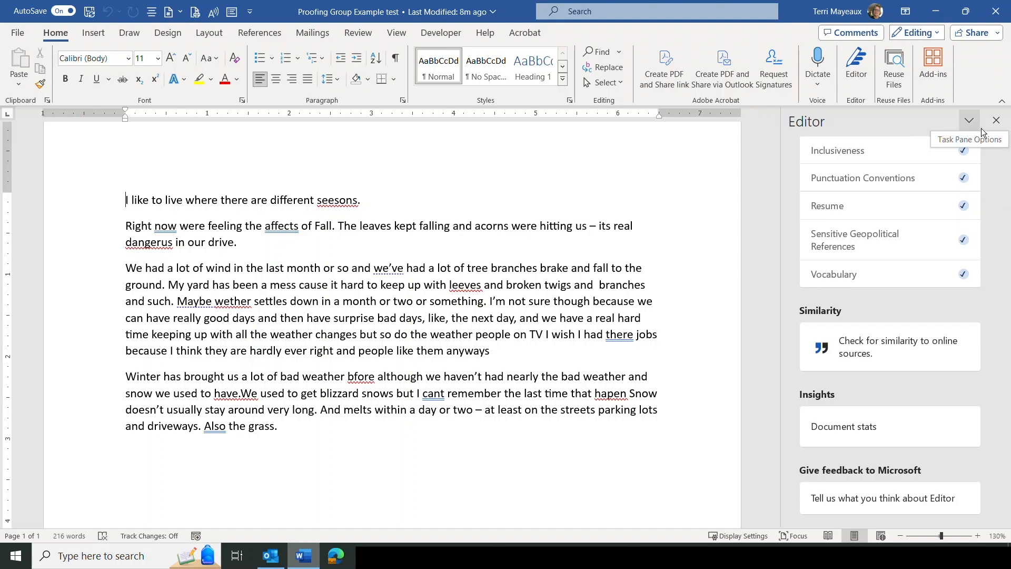
pyautogui.click(1000, 124)
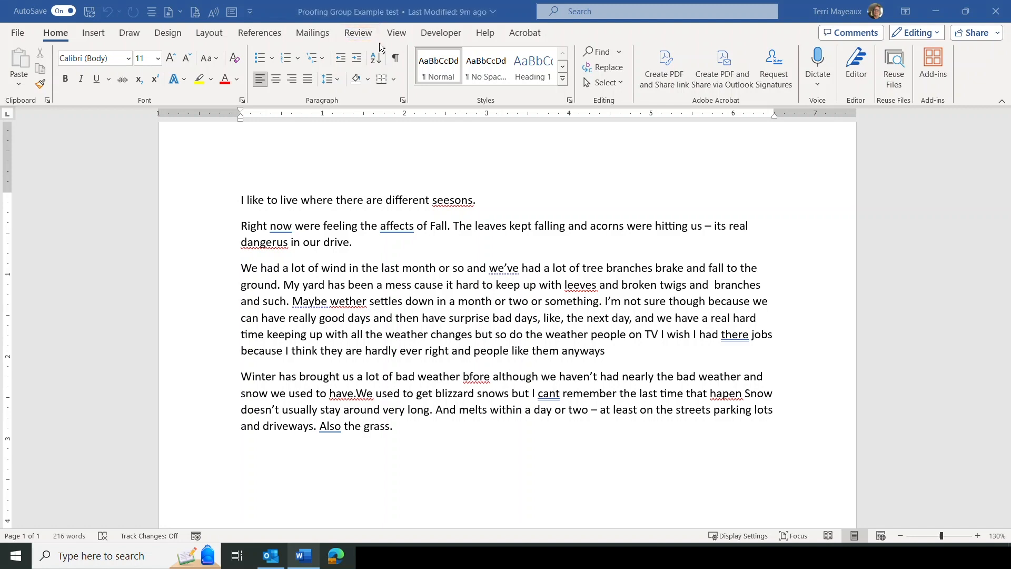
# Step: Start a spelling check and correct "seesons" to "seasons", "dangerus" to "dangerous" and "leeves" to "leaves"
pyautogui.click(355, 31)
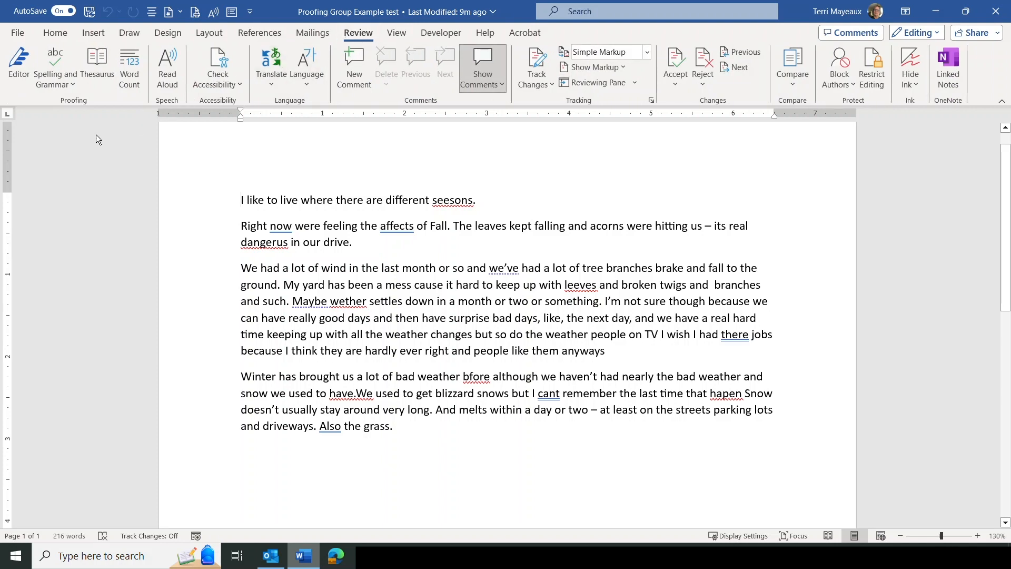
pyautogui.hotkey('ctrl', 'shift', 'd')
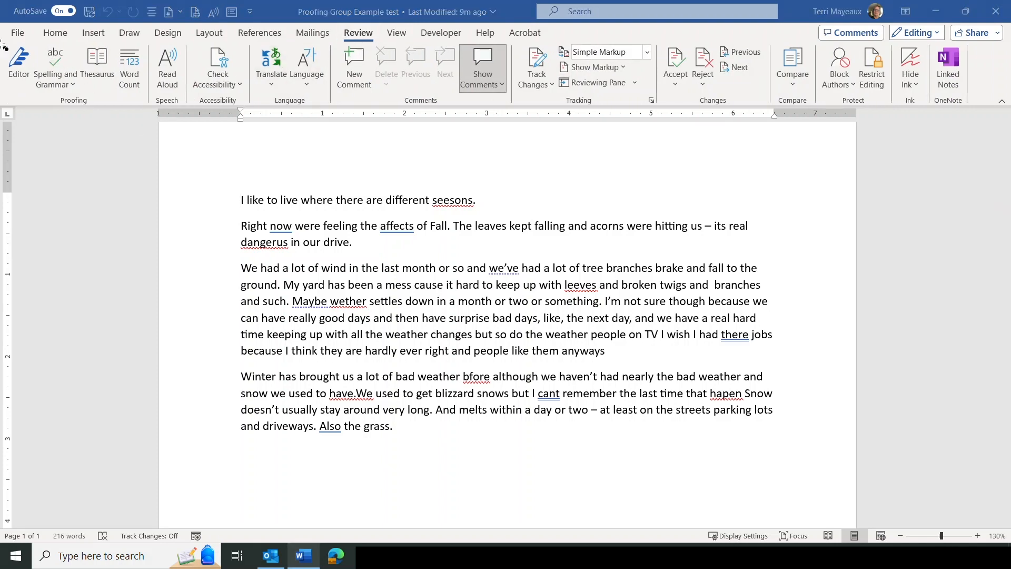
pyautogui.moveTo(3, 40)
pyautogui.mouseDown()
pyautogui.moveTo(10, 117)
pyautogui.moveTo(153, 111)
pyautogui.mouseUp()
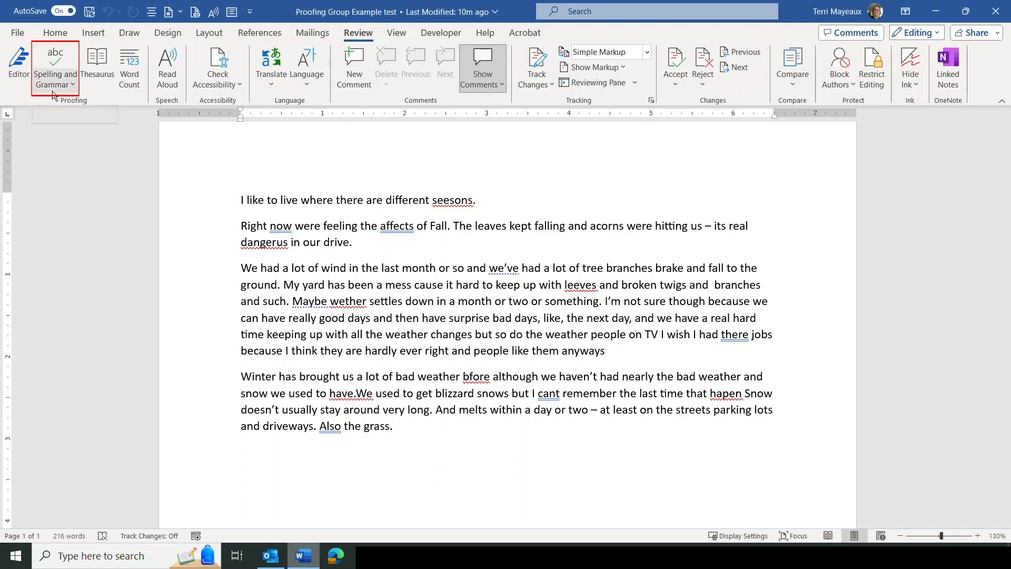
pyautogui.click(74, 86)
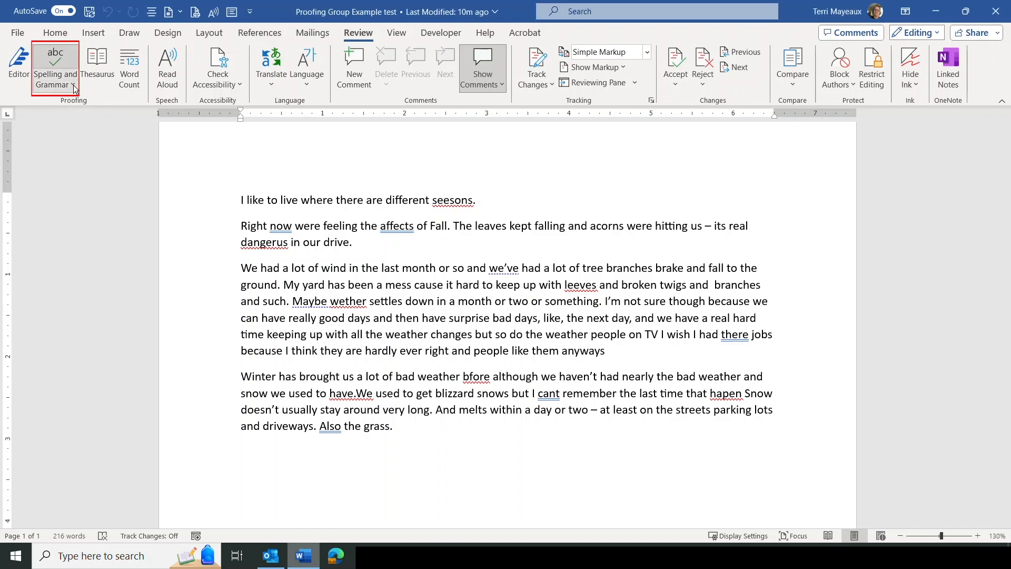
pyautogui.click(66, 103)
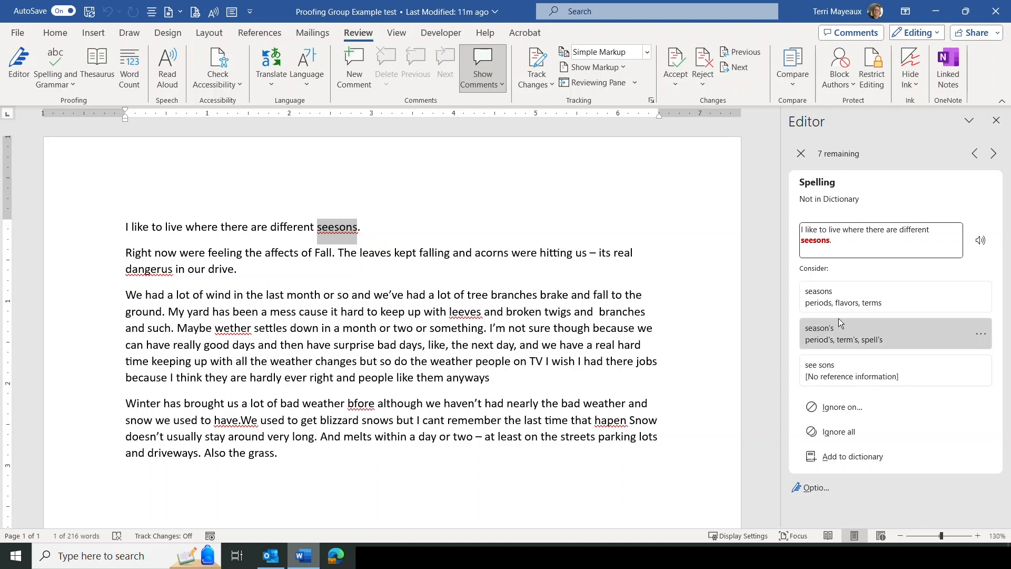
pyautogui.click(819, 298)
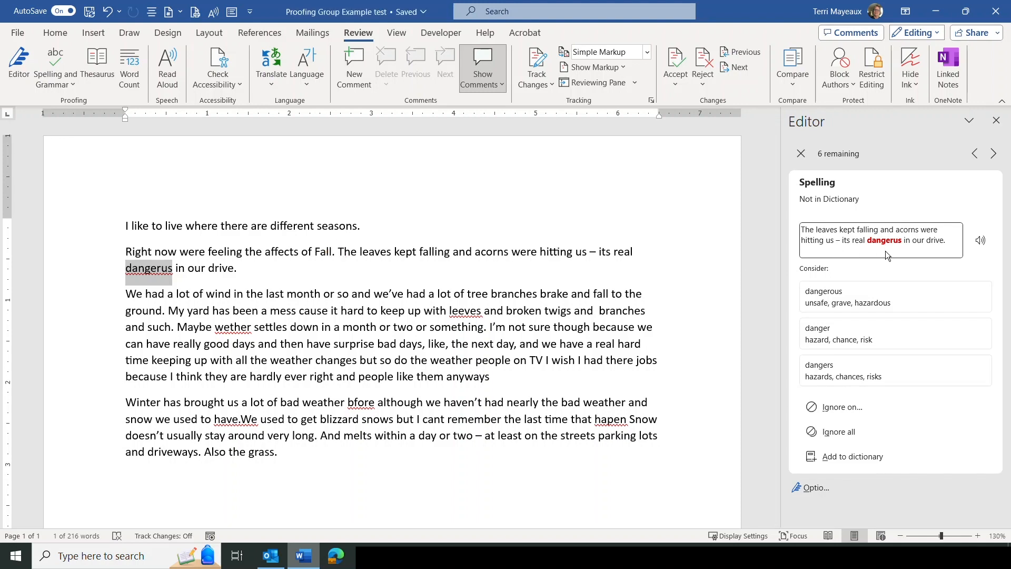
pyautogui.click(851, 296)
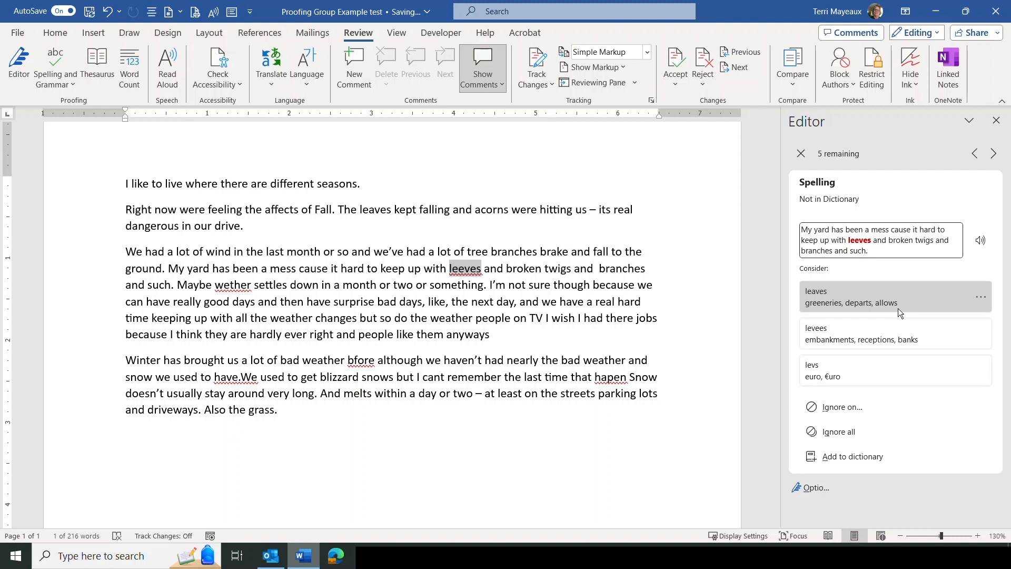
pyautogui.click(832, 299)
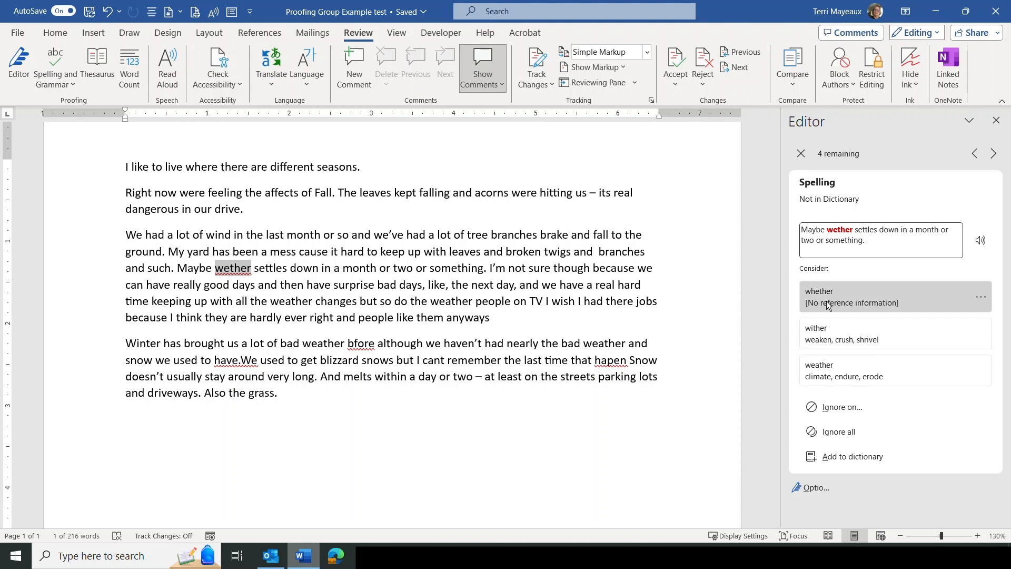
# Step: Correct "wether" to "weather", "bfore" to "before", "have.We" to "have. We" and "hapen" to "happen" using the spelling suggestions
pyautogui.click(833, 368)
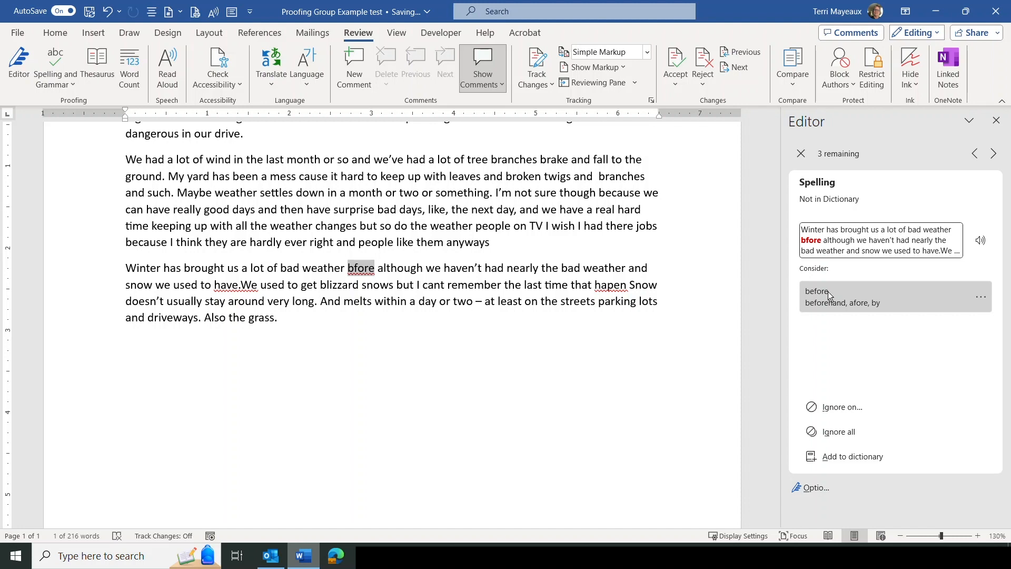
pyautogui.click(828, 292)
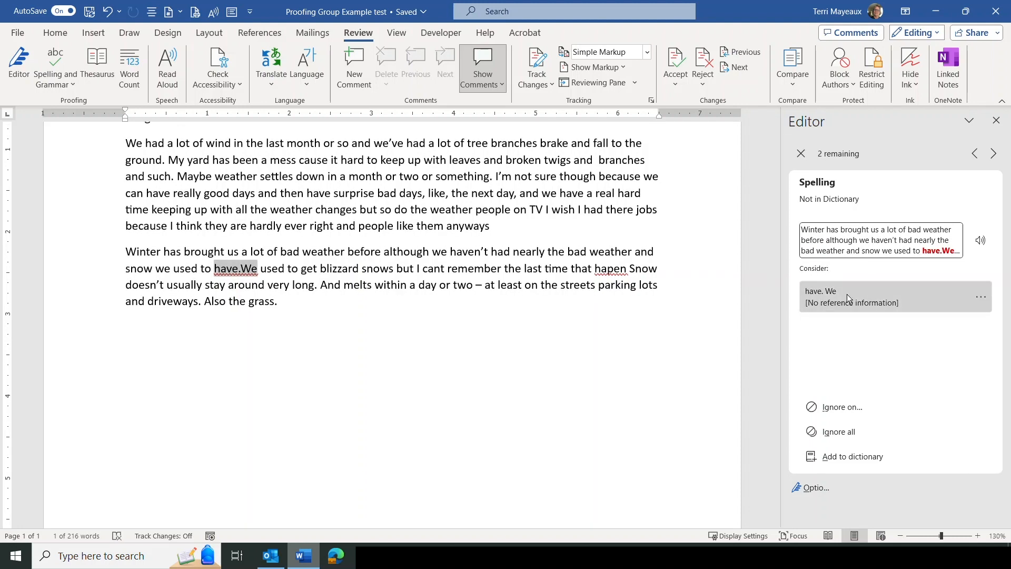
pyautogui.click(842, 293)
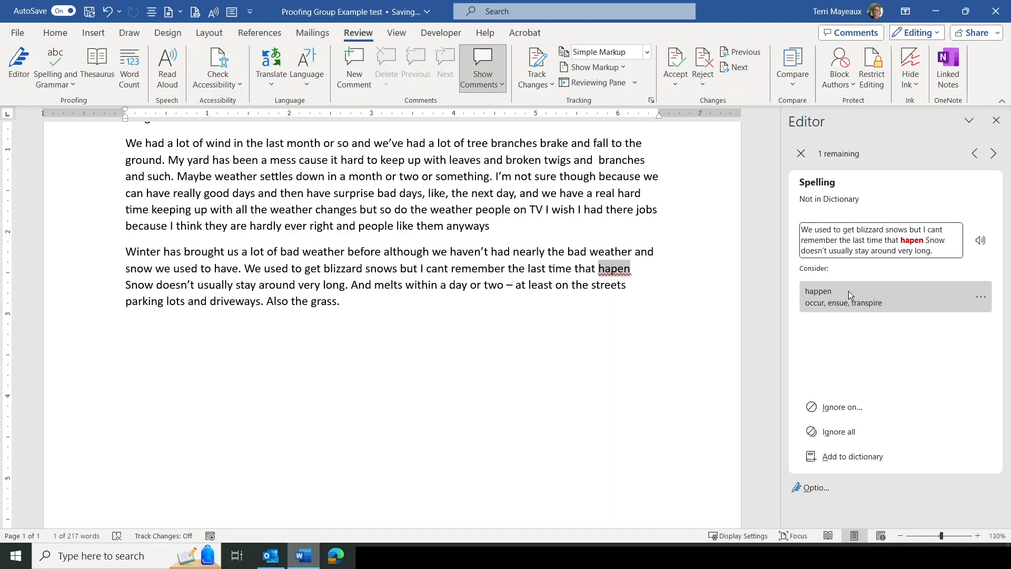
pyautogui.click(848, 290)
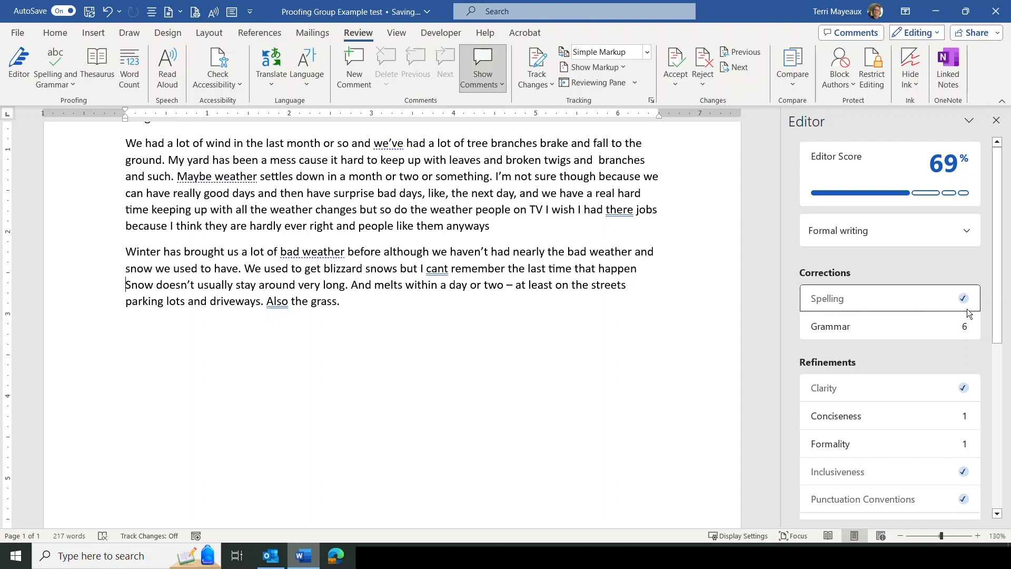
# Step: Review the grammar issues and accept the suggested commas after "Also" and "Right now"
pyautogui.click(905, 323)
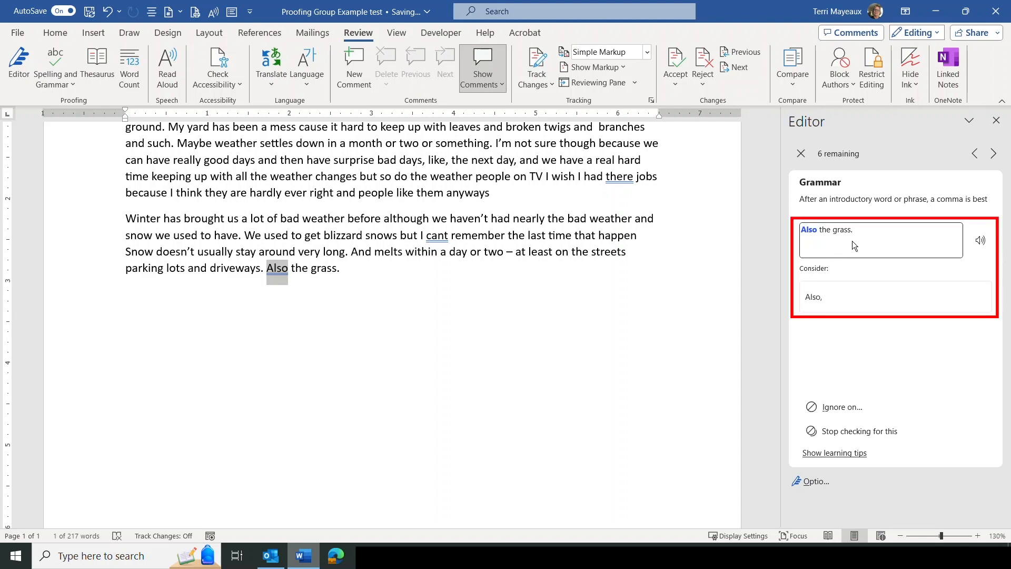
pyautogui.click(815, 297)
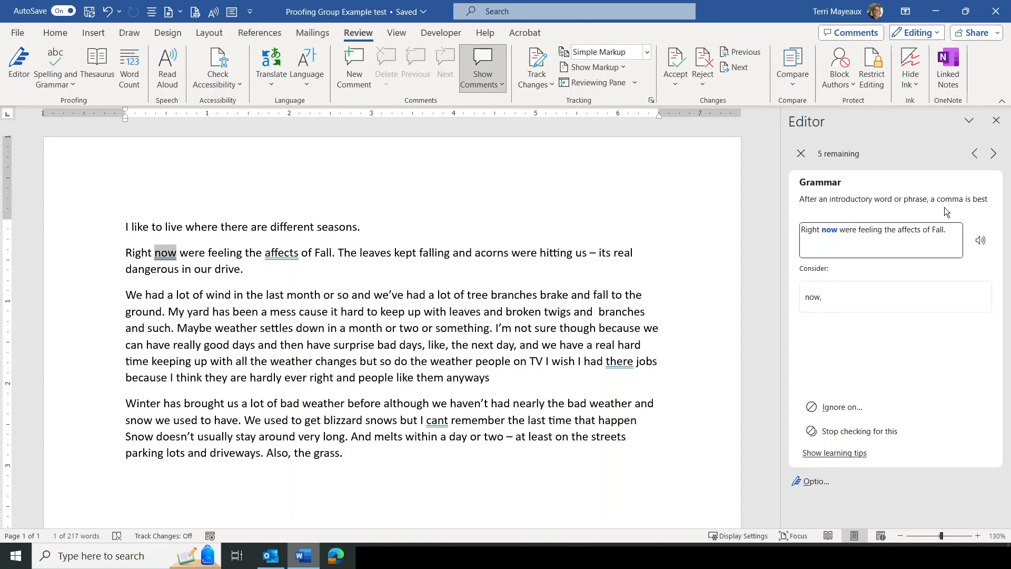
pyautogui.click(819, 296)
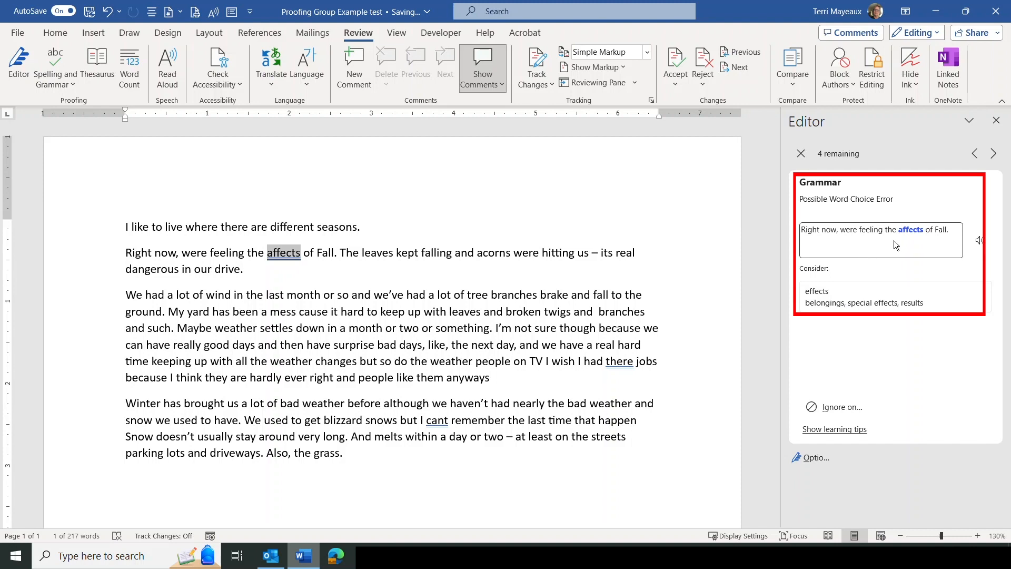
# Step: Accept the word choice corrections "effects" for "affects", "their" for "there" and "can't" for "cant"
pyautogui.click(852, 292)
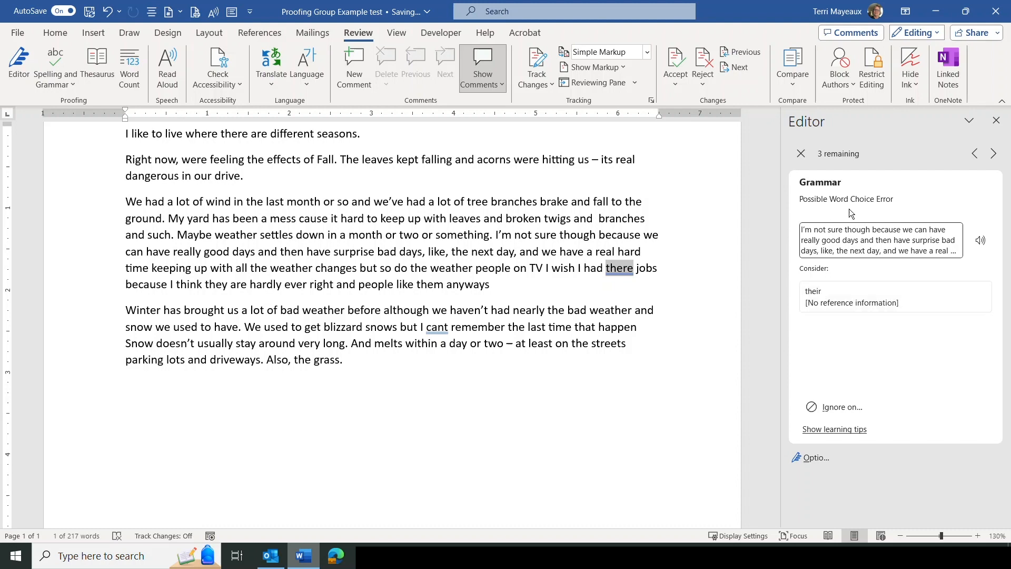
pyautogui.click(824, 295)
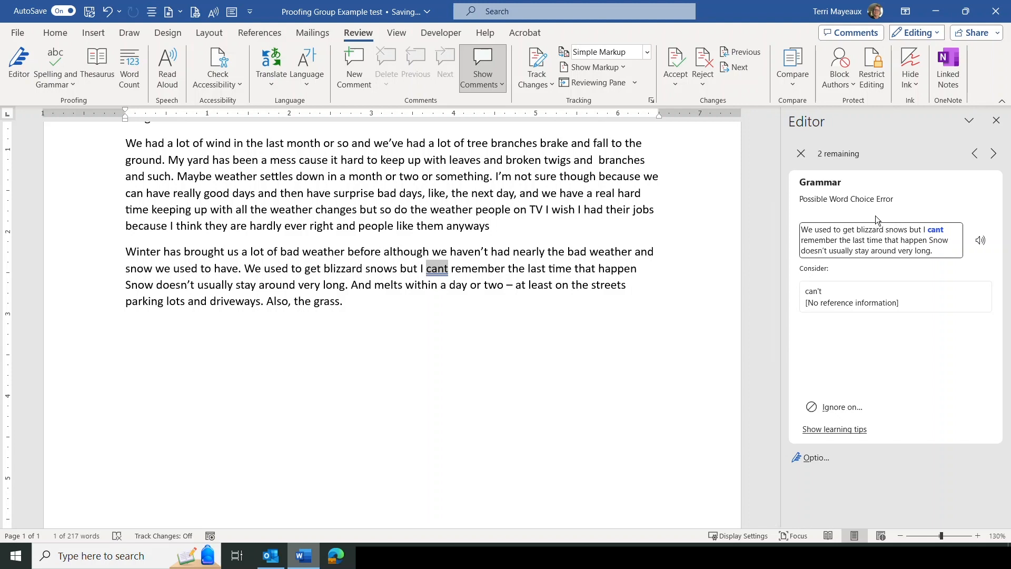
pyautogui.click(827, 299)
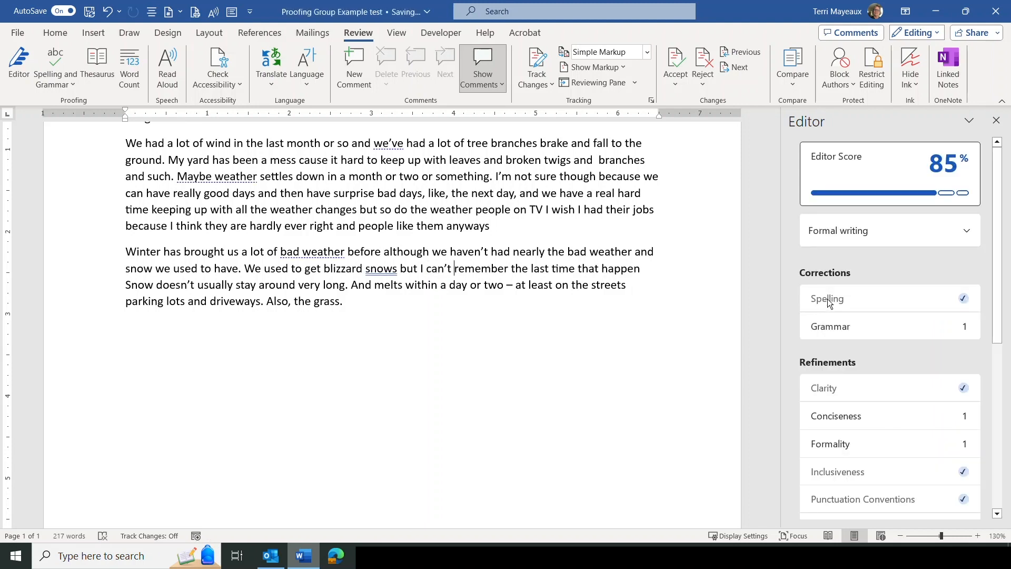
# Step: Accept the remaining grammar suggestion to add a comma after "snows", and check the Editor score
pyautogui.click(867, 327)
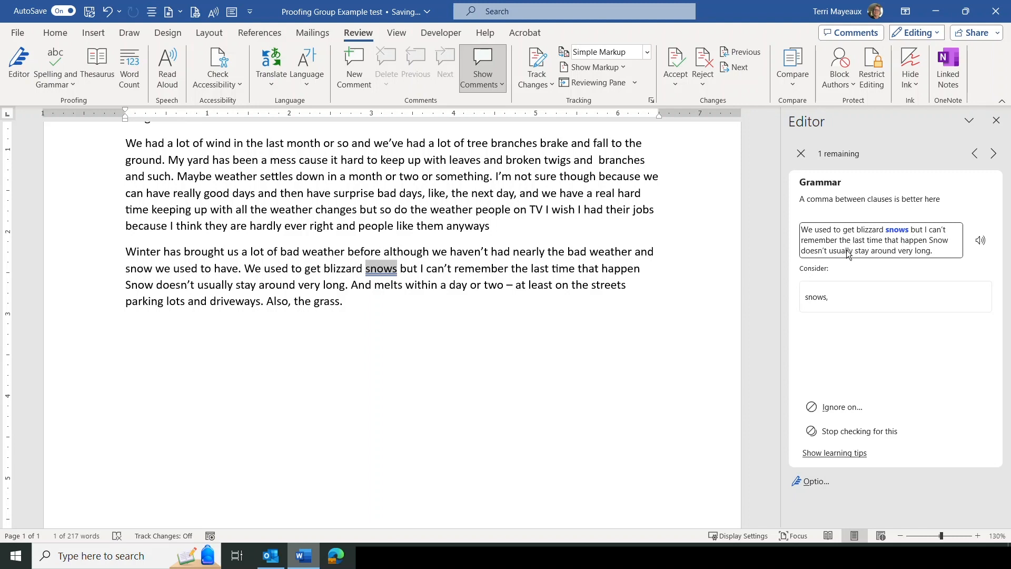
pyautogui.click(824, 300)
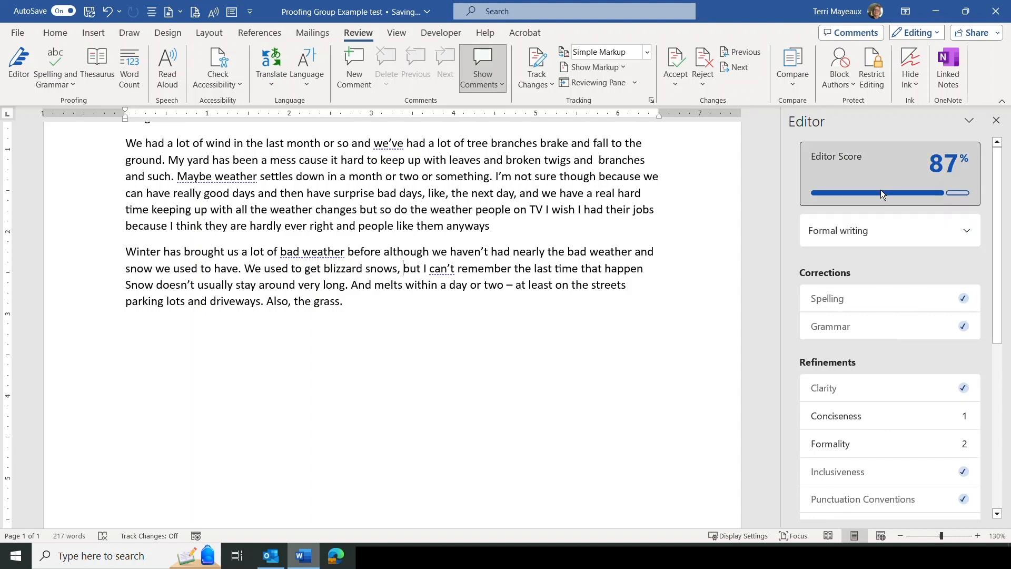
pyautogui.moveTo(950, 168)
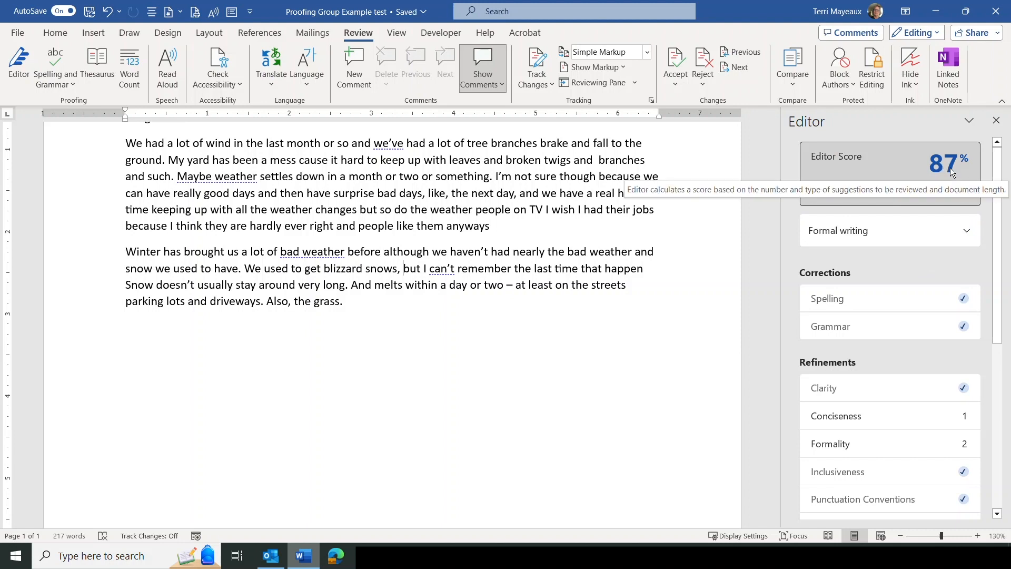
# Step: Look up the phrase "blizzard snows" from the last paragraph in the Thesaurus
pyautogui.click(73, 83)
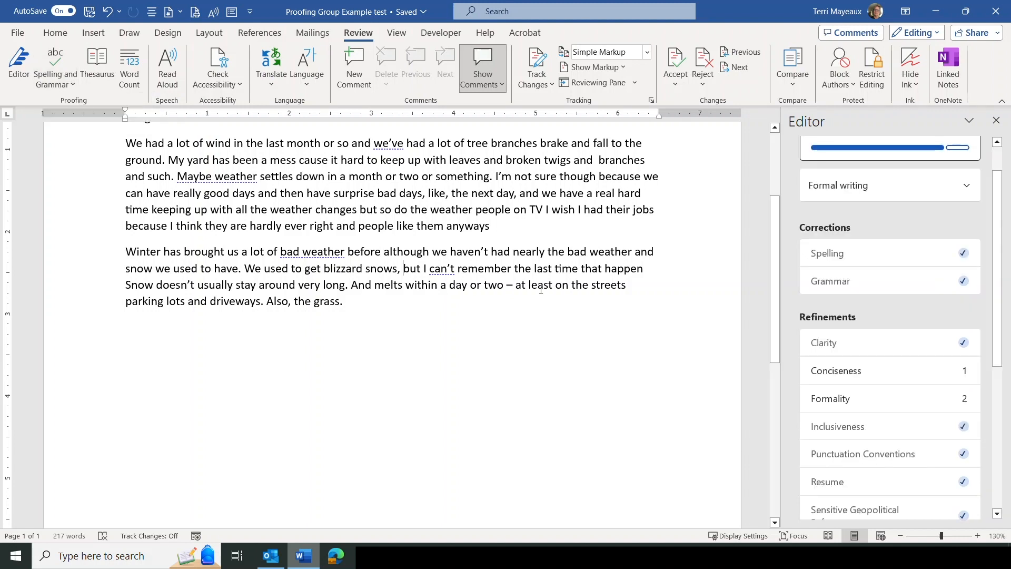
pyautogui.click(382, 304)
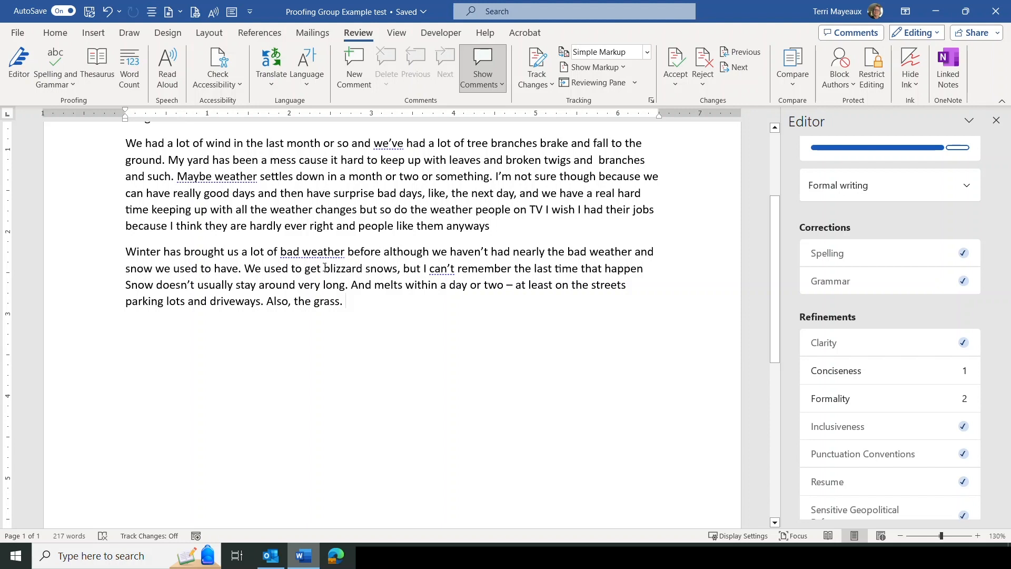
pyautogui.moveTo(325, 269); pyautogui.dragTo(384, 270)
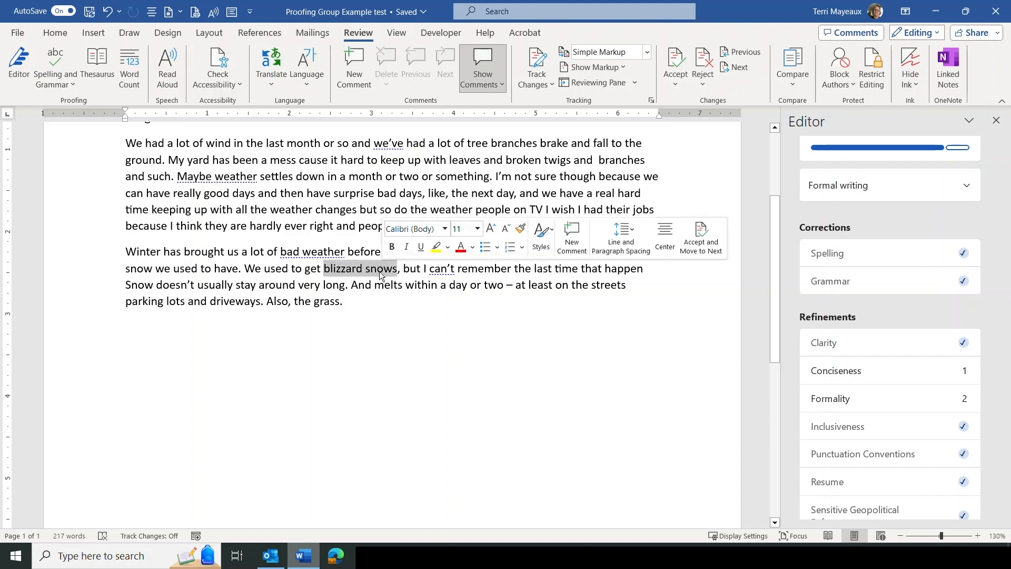
pyautogui.click(97, 63)
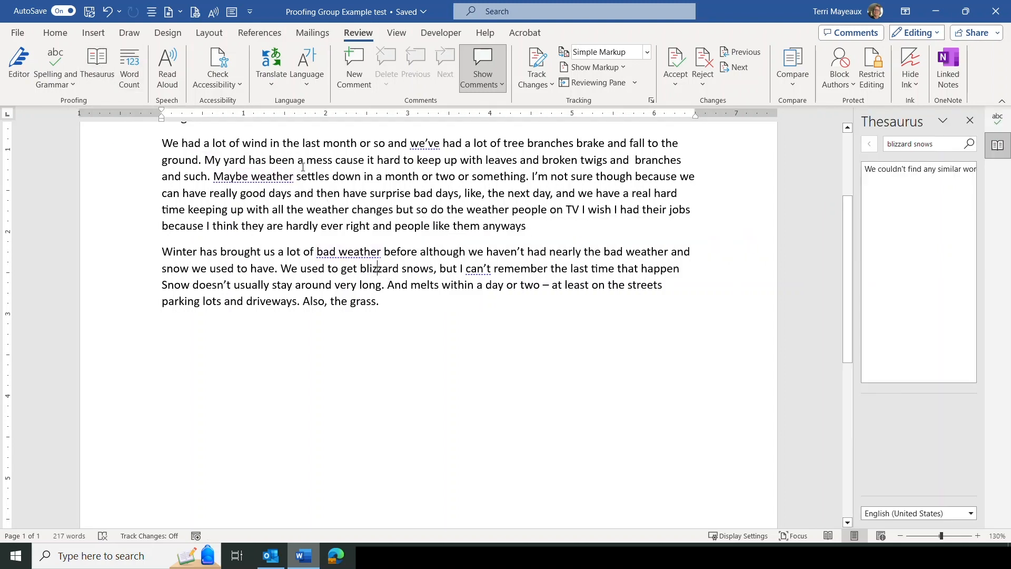
# Step: Look up "blizzard" in the Thesaurus, browse its synonym "snowstorm", and replace the word in the last paragraph with "snowstorm"
pyautogui.click(99, 62)
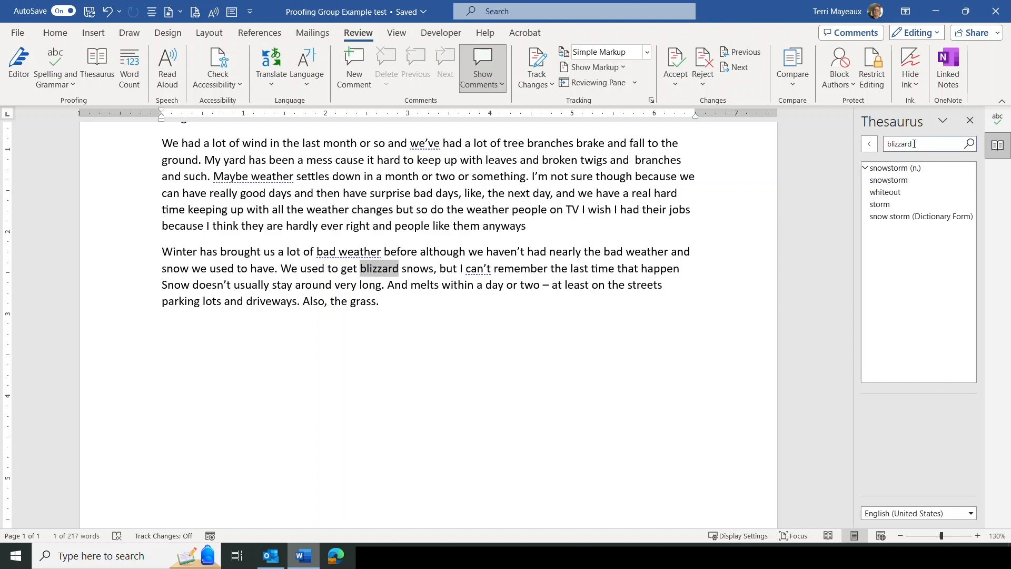
pyautogui.click(902, 183)
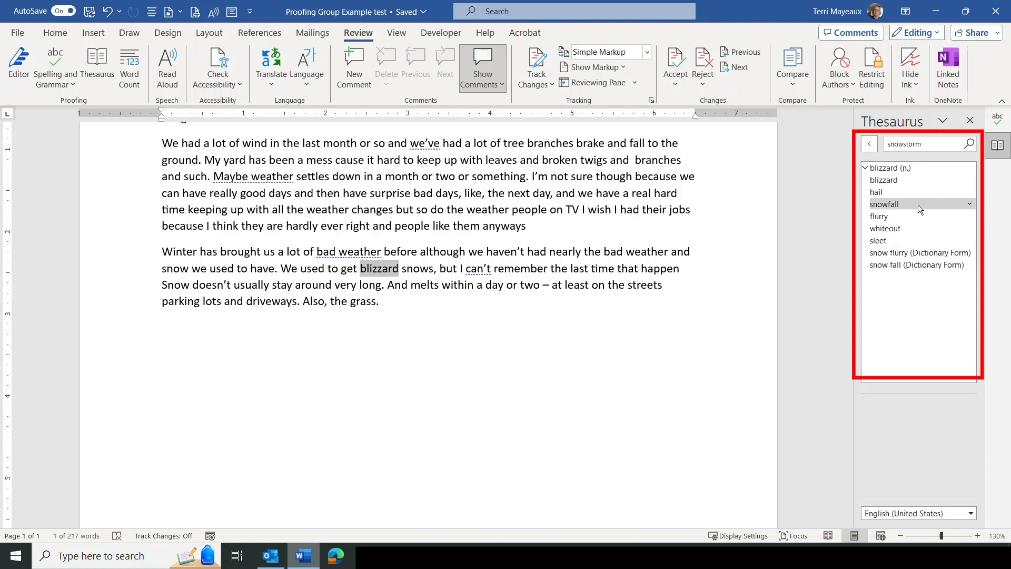
pyautogui.click(869, 146)
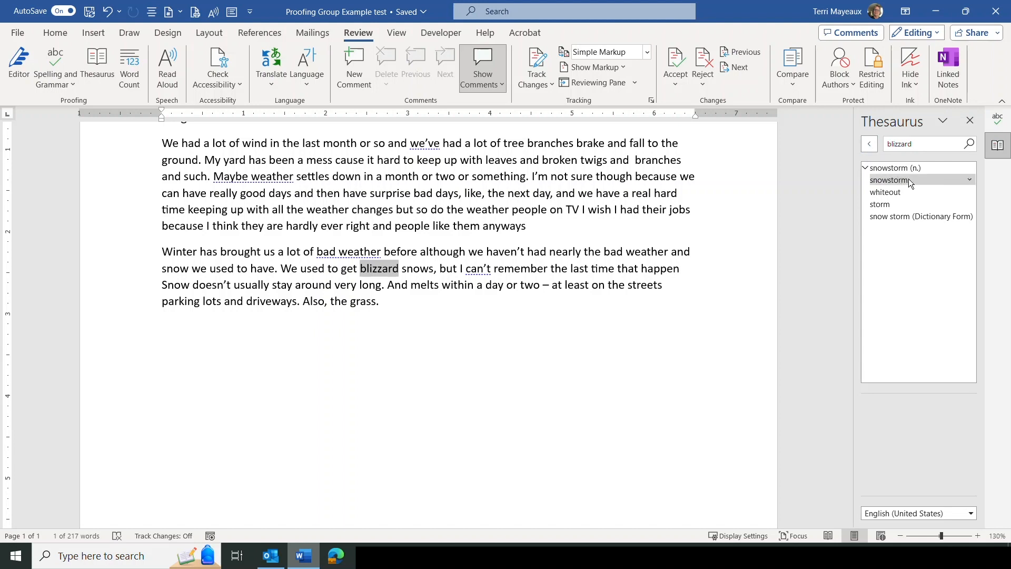
pyautogui.click(971, 182)
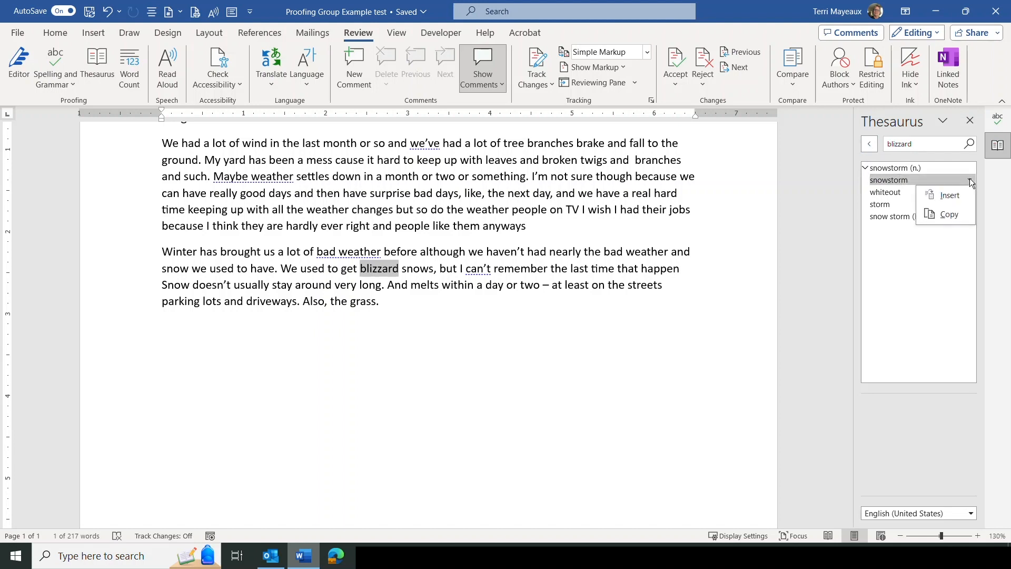
pyautogui.click(950, 196)
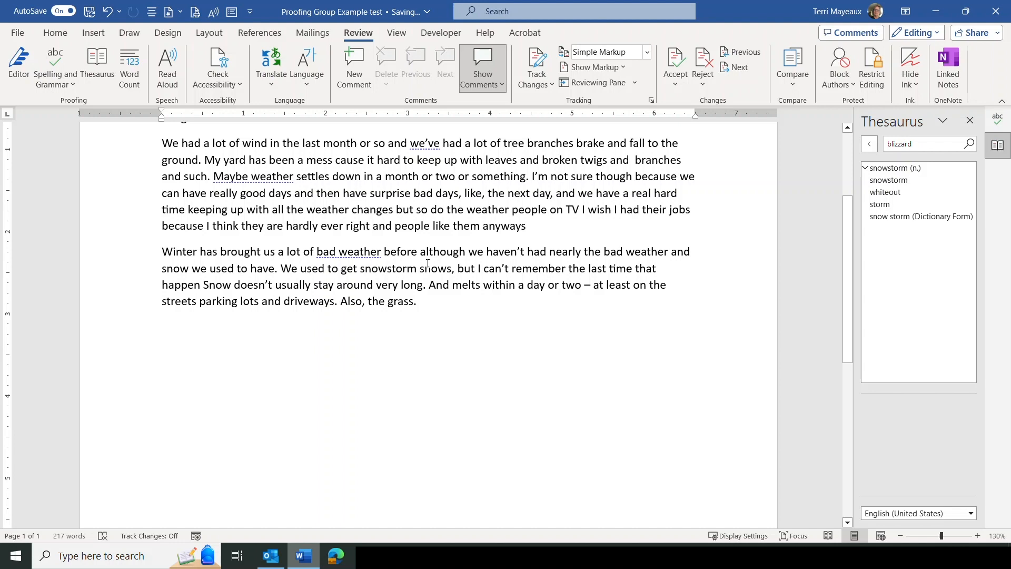
# Step: Make the inserted word plural as "snowstorms", delete the redundant "snows" after it, and close the Thesaurus
pyautogui.write('s')
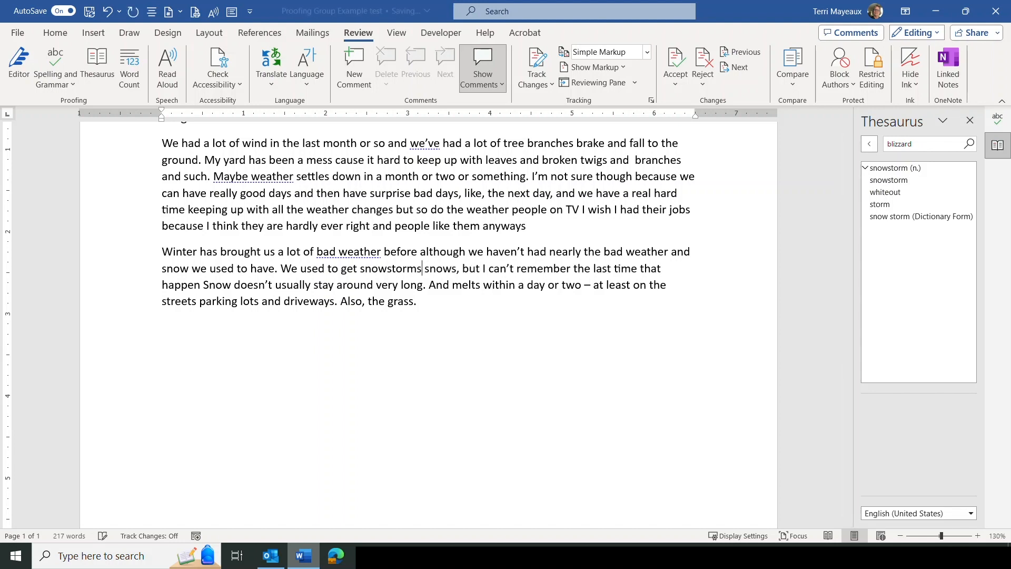
pyautogui.press('Delete')
pyautogui.press('Delete')
pyautogui.press('Delete')
pyautogui.press('Delete')
pyautogui.press('Delete')
pyautogui.press('Delete')
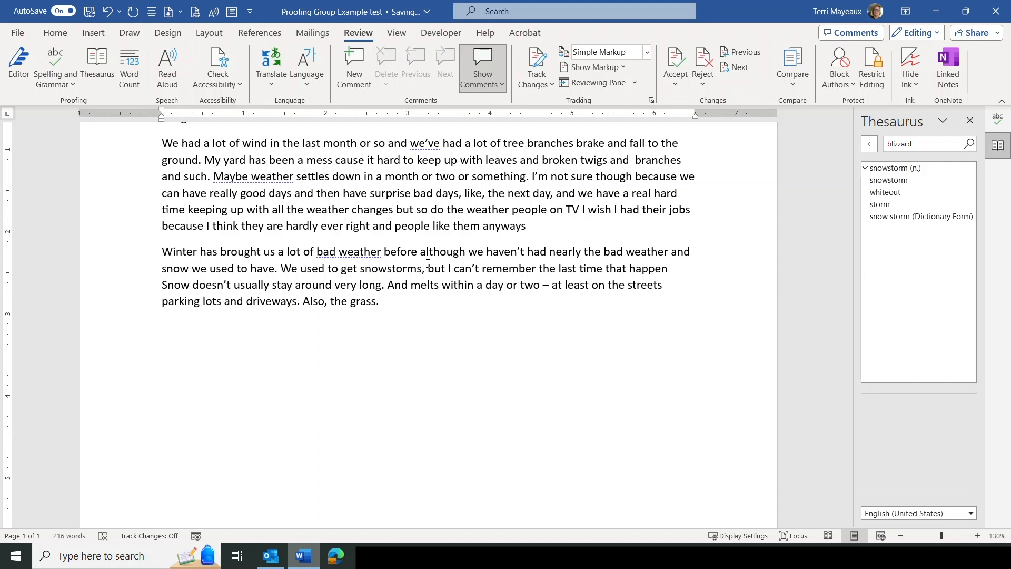
pyautogui.click(971, 120)
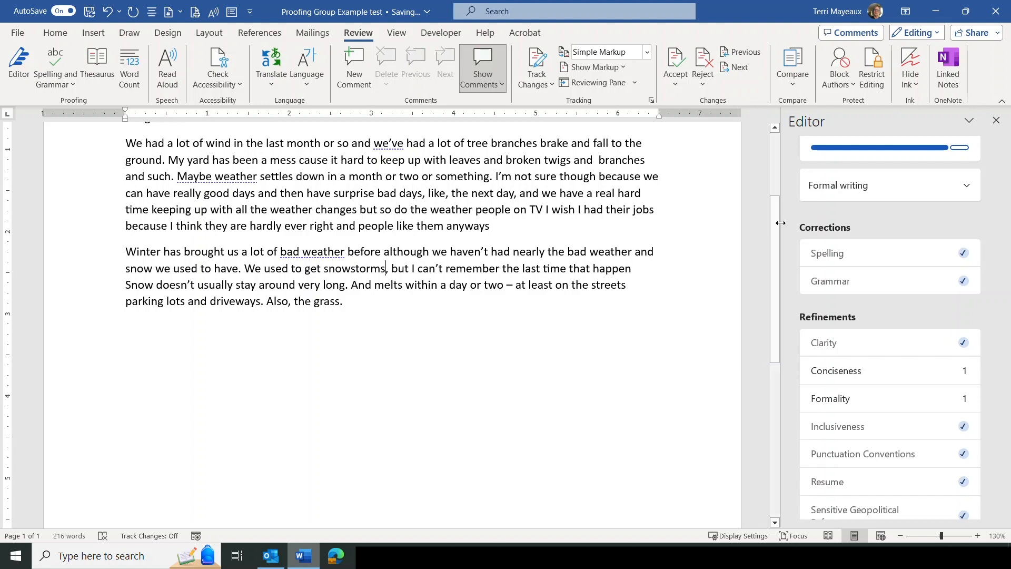
# Step: In the paragraph about wind, accept "we have" for "we've" and "Weather" for "Maybe weather"
pyautogui.moveTo(775, 229); pyautogui.dragTo(773, 181)
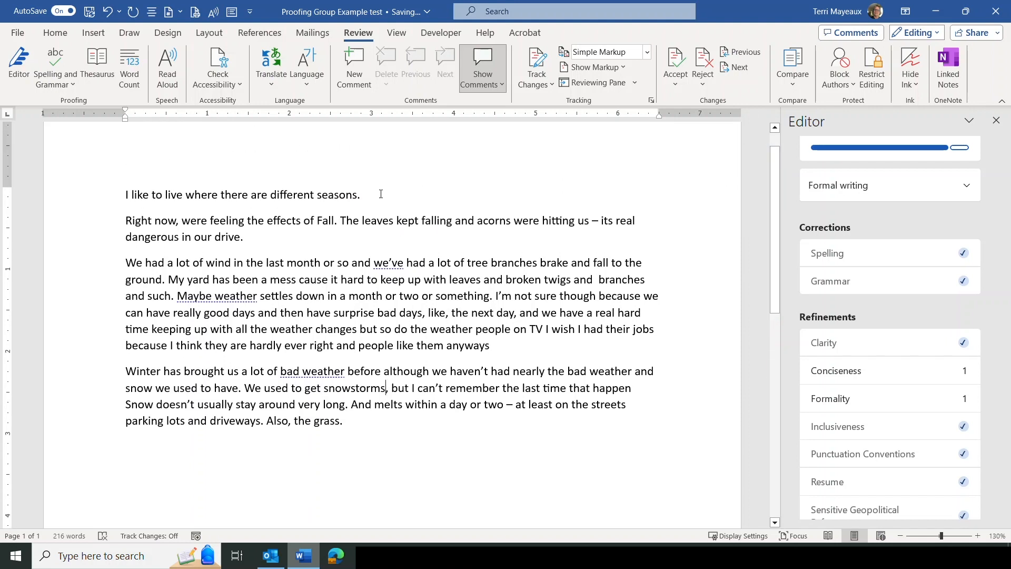
pyautogui.click(382, 262)
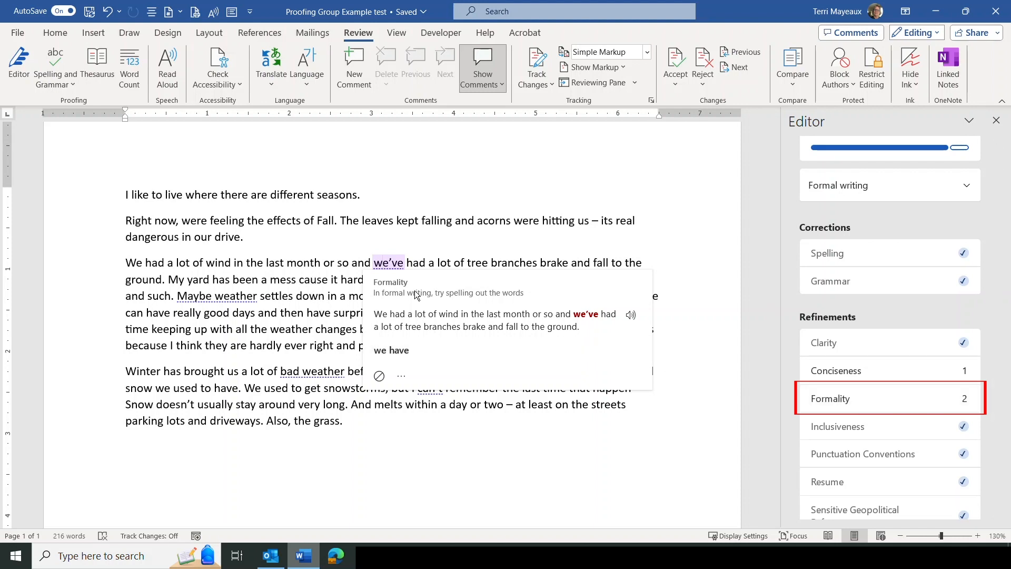
pyautogui.click(406, 350)
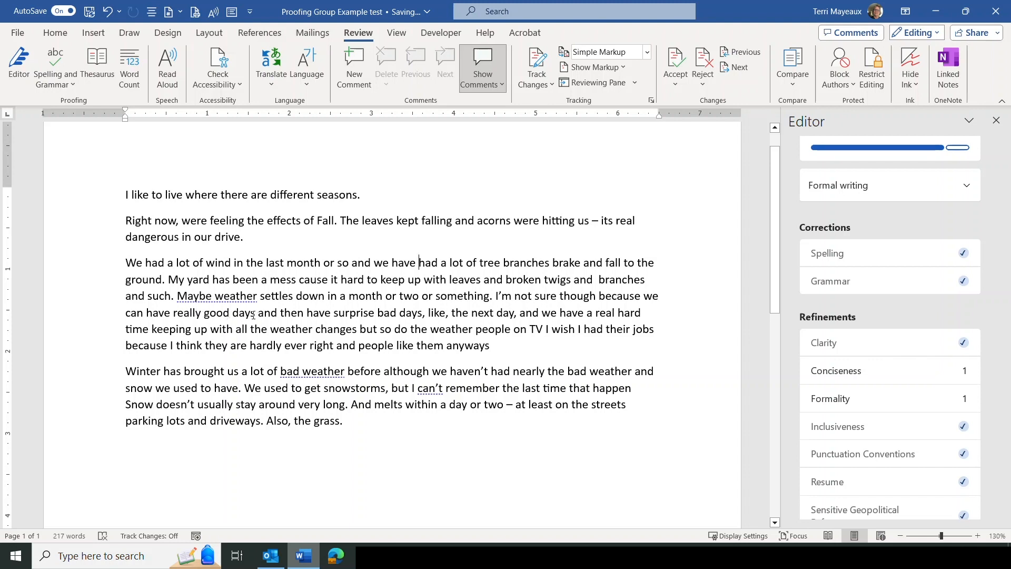
pyautogui.click(217, 296)
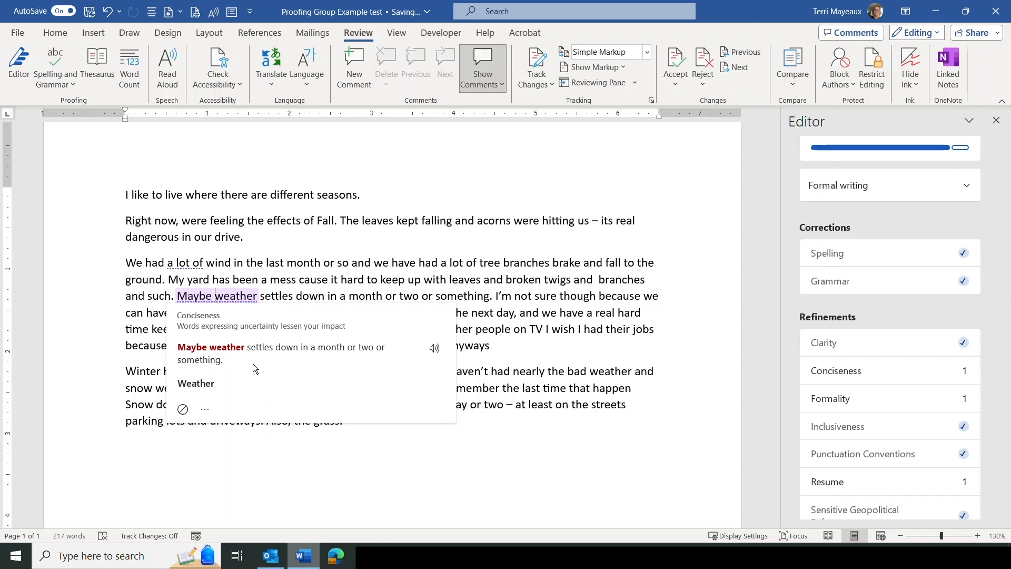
pyautogui.click(210, 385)
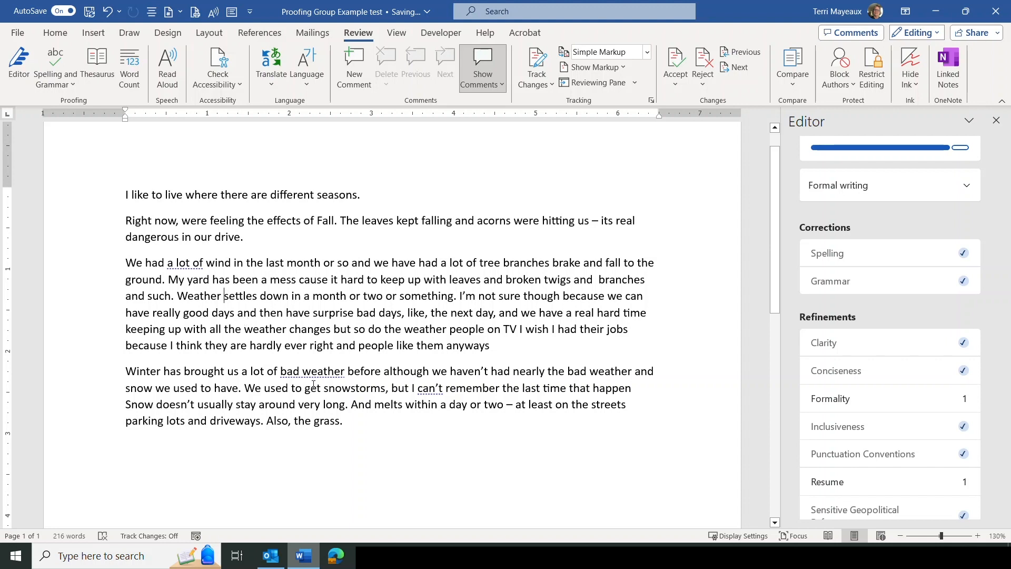
# Step: Replace the first "bad weather" in the last paragraph with "severe weather", and check the suggestion for "a lot of" wind
pyautogui.click(314, 372)
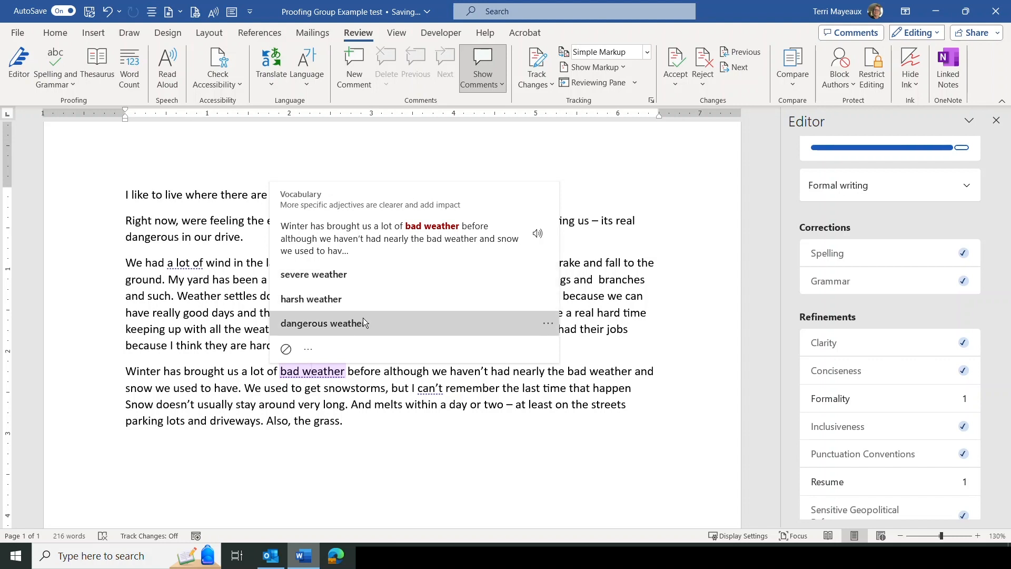
pyautogui.click(336, 272)
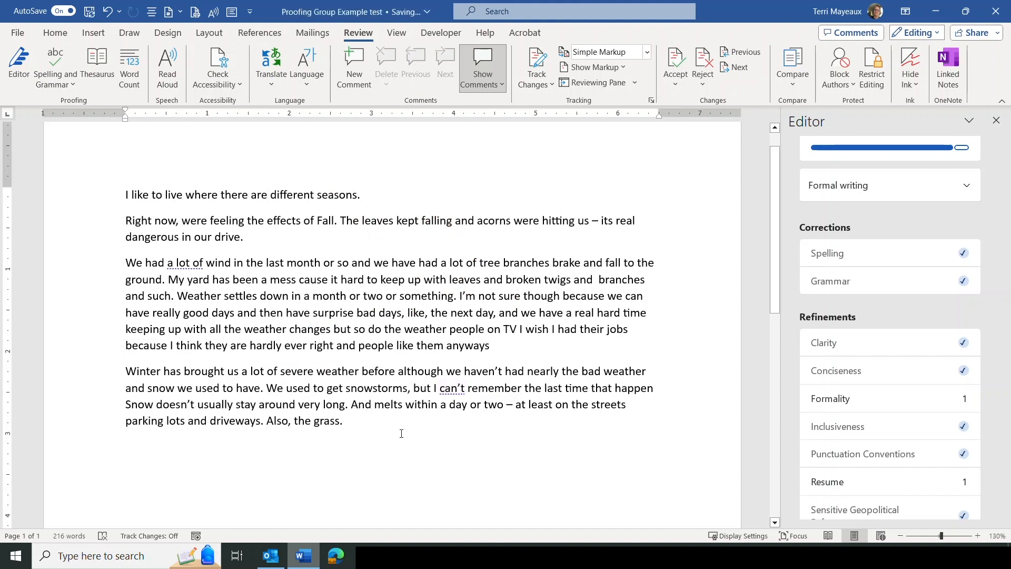
pyautogui.click(190, 262)
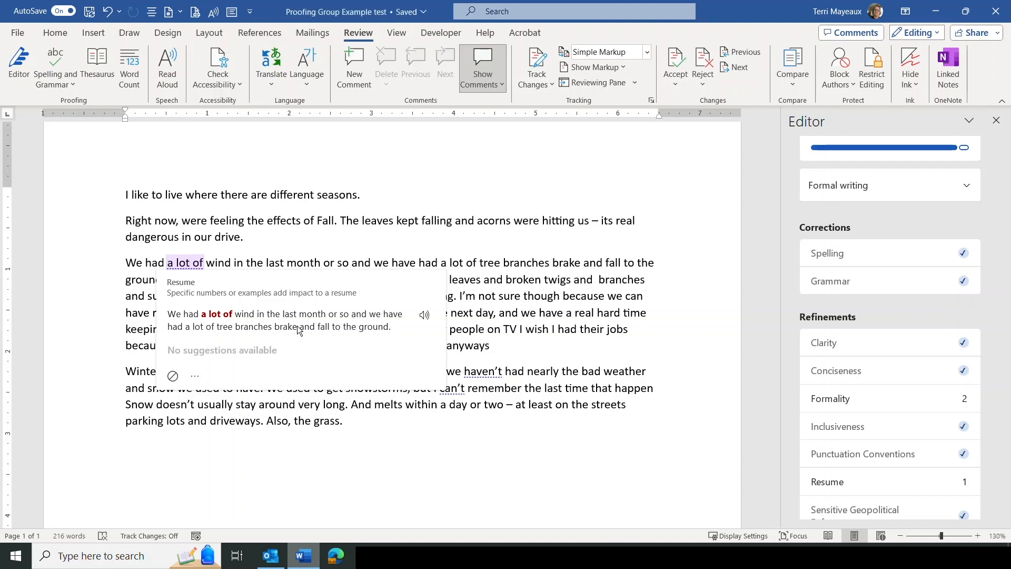
pyautogui.click(275, 265)
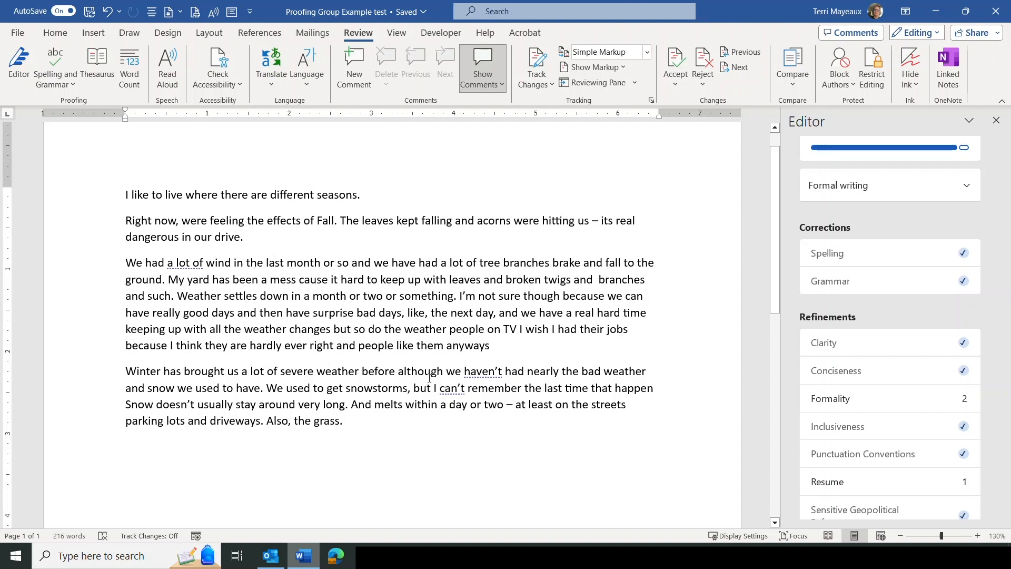
# Step: Accept the formality suggestions "have not" for "haven't" and "cannot" for "can't" in the last paragraph
pyautogui.click(489, 372)
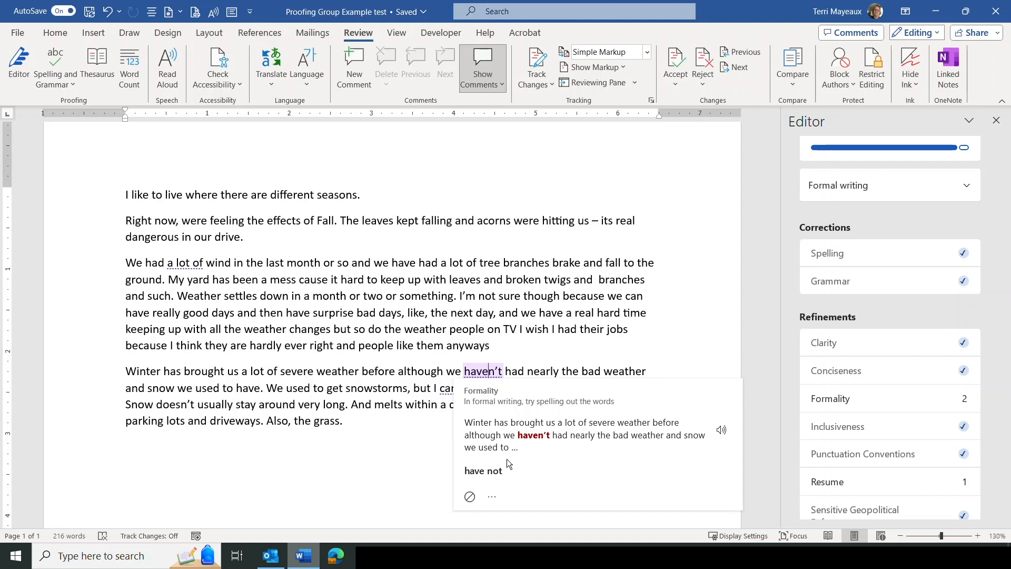
pyautogui.click(492, 470)
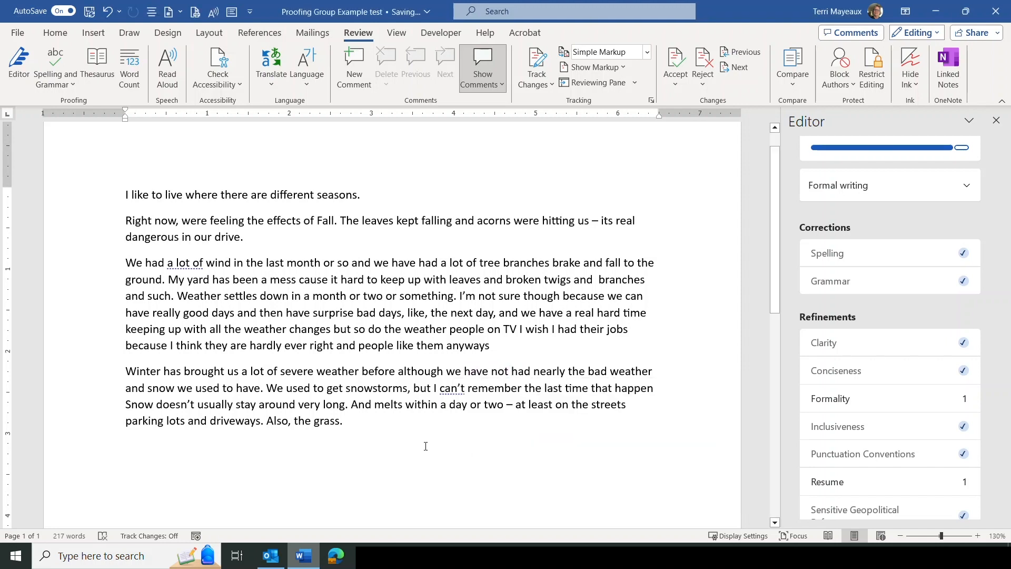
pyautogui.click(452, 388)
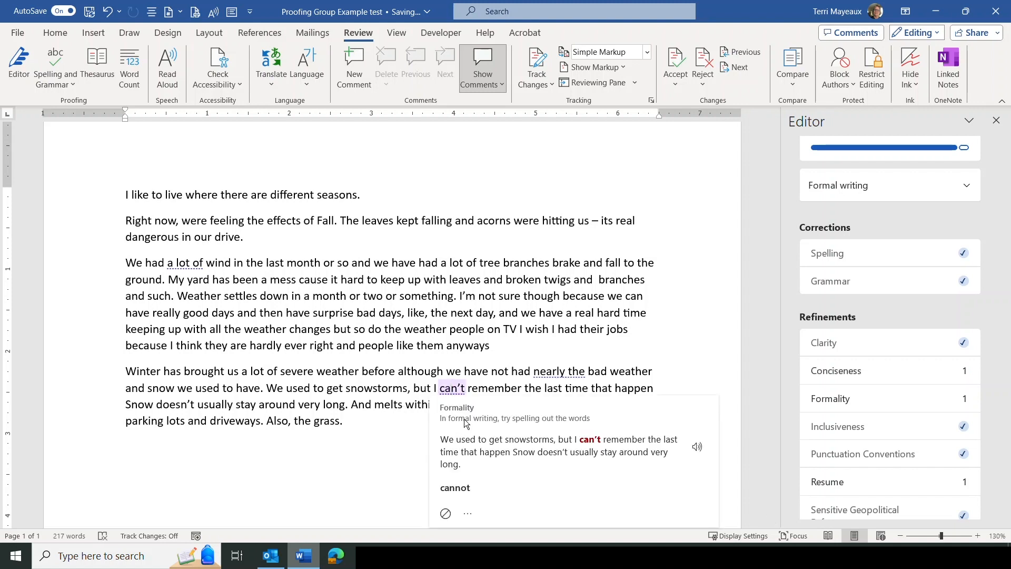
pyautogui.click(465, 489)
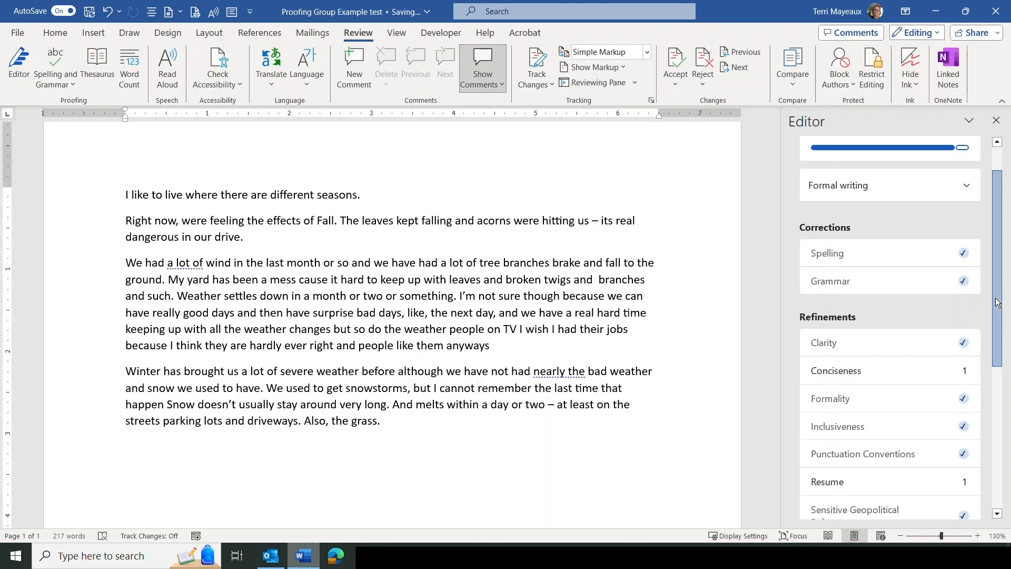
# Step: Review the Conciseness refinement in the Editor and accept "the" in place of "nearly the"
pyautogui.scroll(-2, 1004, 329)
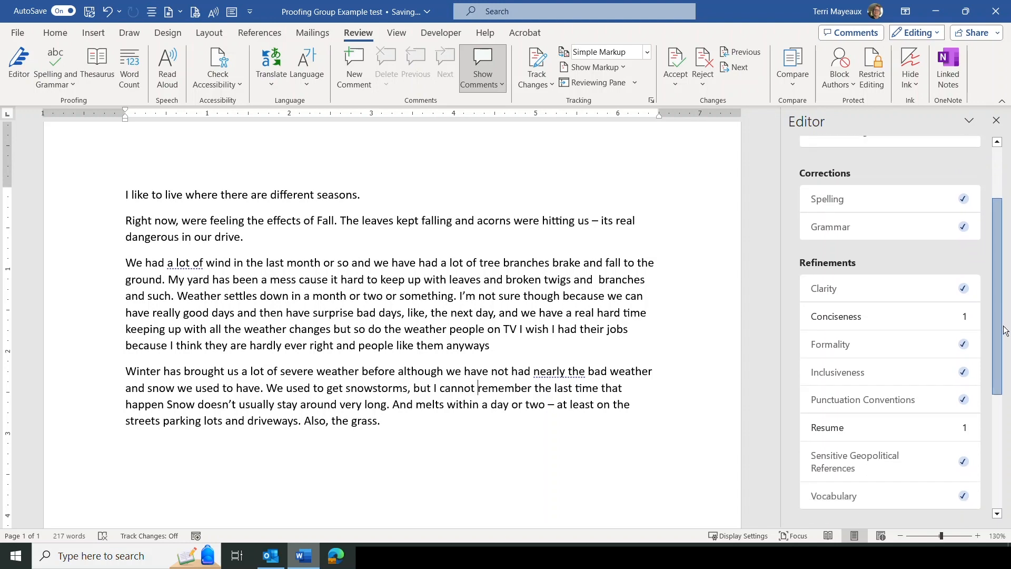
pyautogui.click(864, 311)
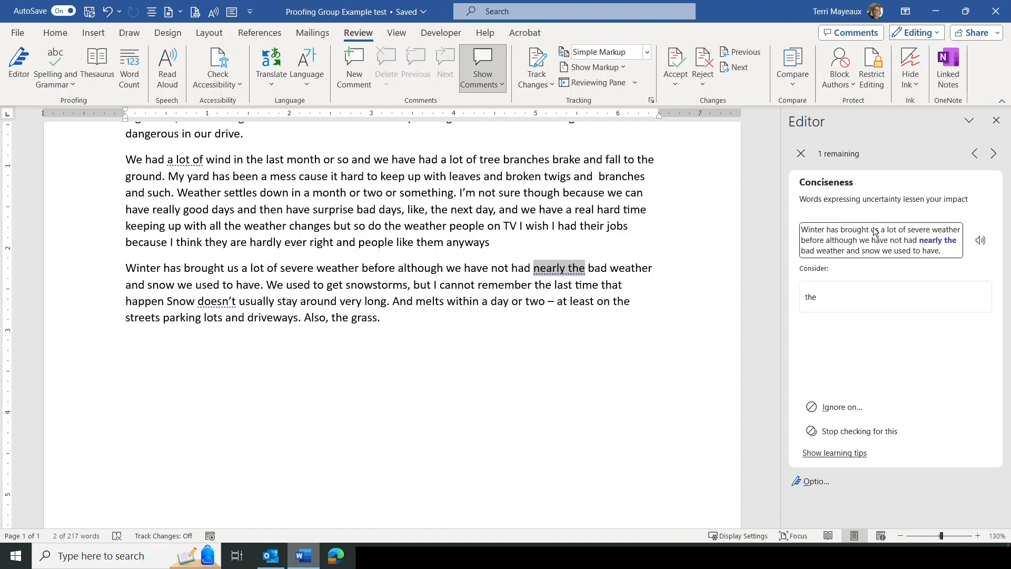
pyautogui.click(813, 296)
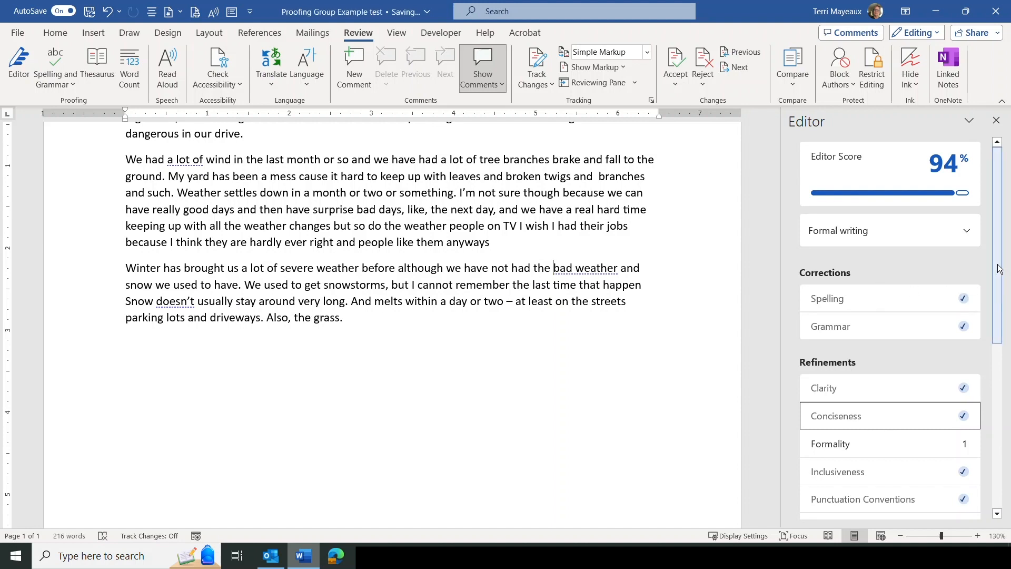
# Step: Review the Formality refinement in the Editor and accept "does not" in place of "doesn't"
pyautogui.scroll(-1, 997, 277)
pyautogui.moveTo(997, 276); pyautogui.dragTo(991, 314)
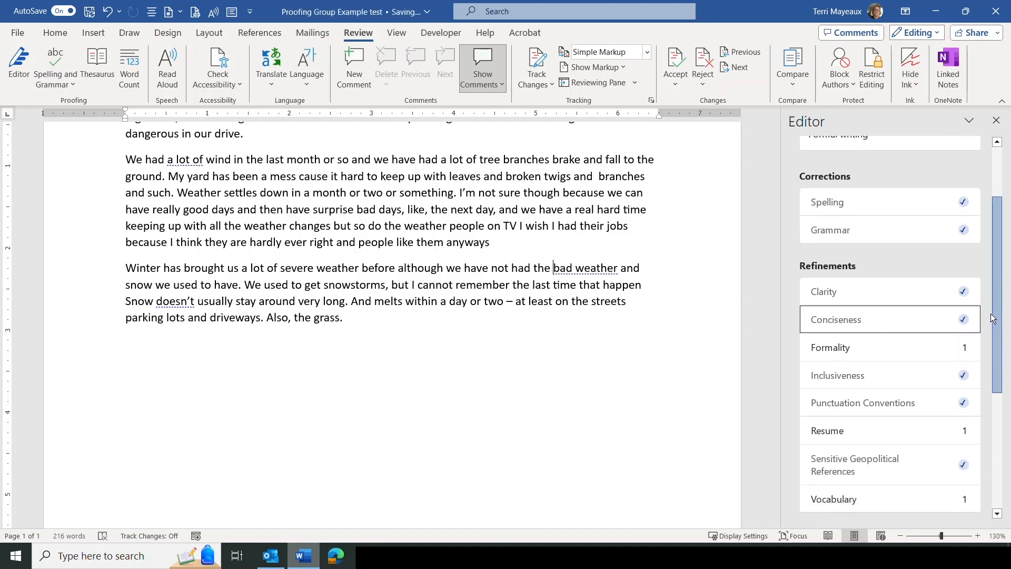
pyautogui.click(854, 346)
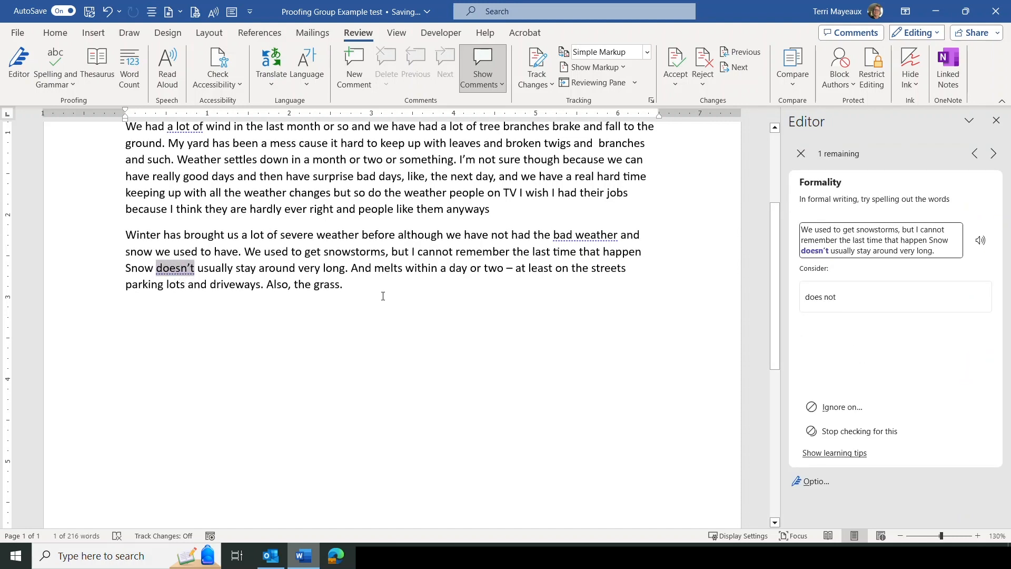
pyautogui.click(830, 298)
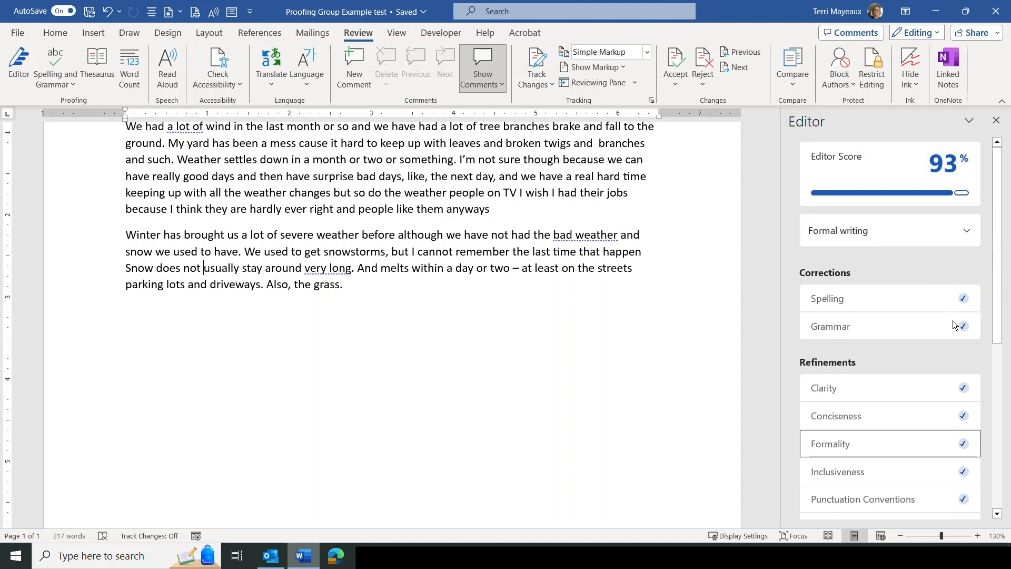
# Step: Review the Vocabulary refinements, skip "very long", replace the remaining "bad weather" with "harsh weather", and return to the Editor overview
pyautogui.moveTo(996, 302); pyautogui.dragTo(1002, 409)
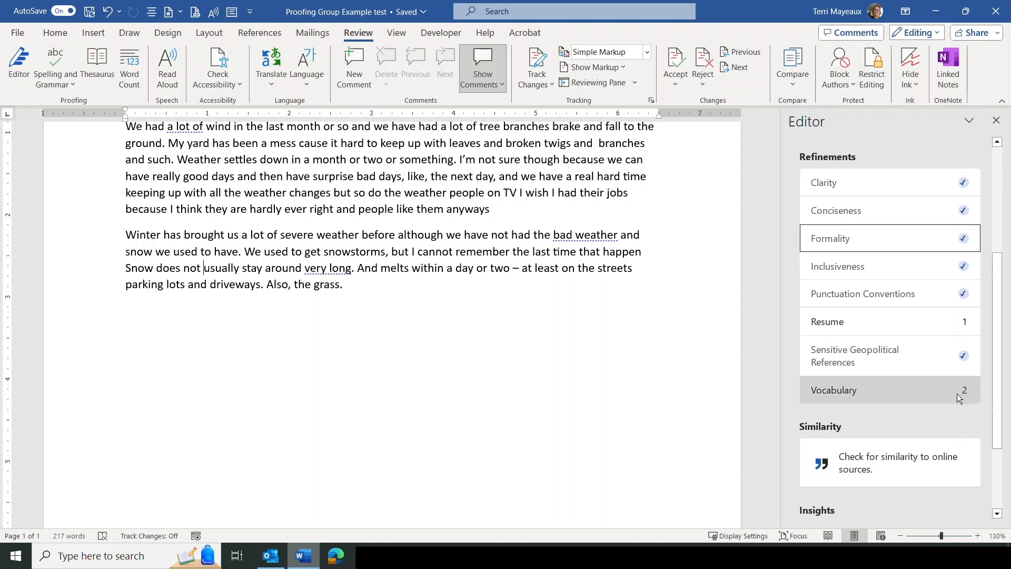
pyautogui.click(903, 391)
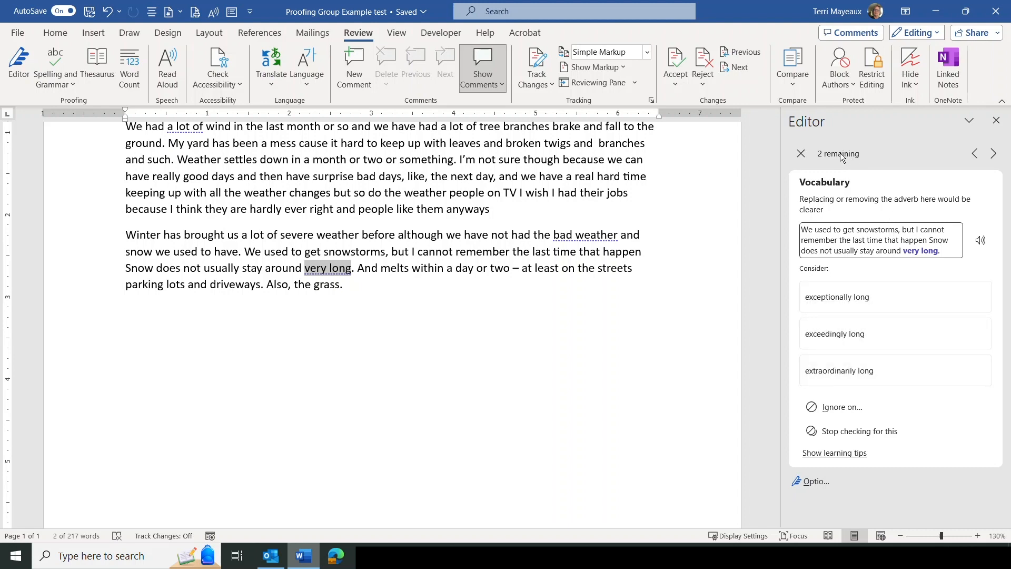
pyautogui.click(994, 155)
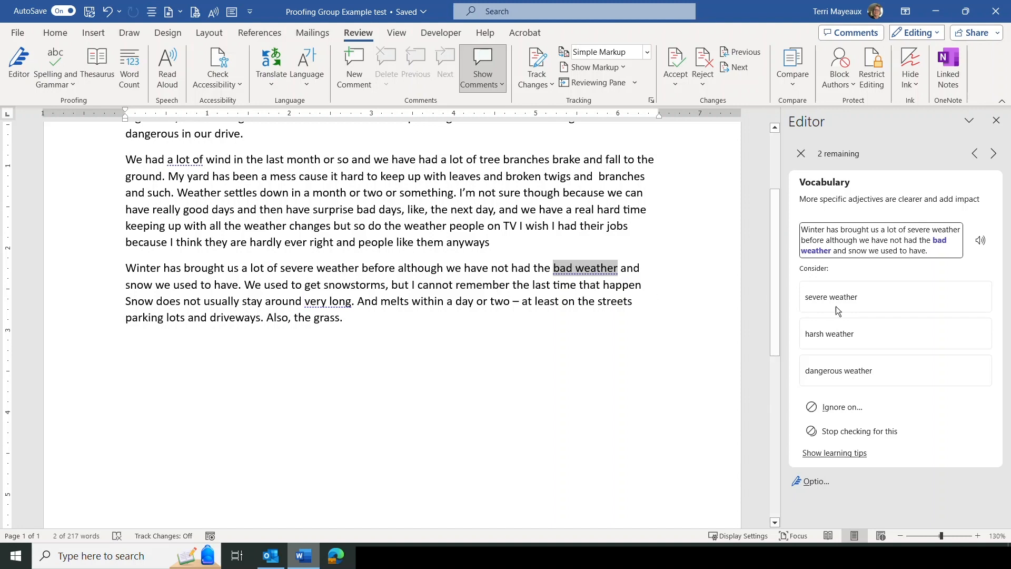
pyautogui.click(831, 335)
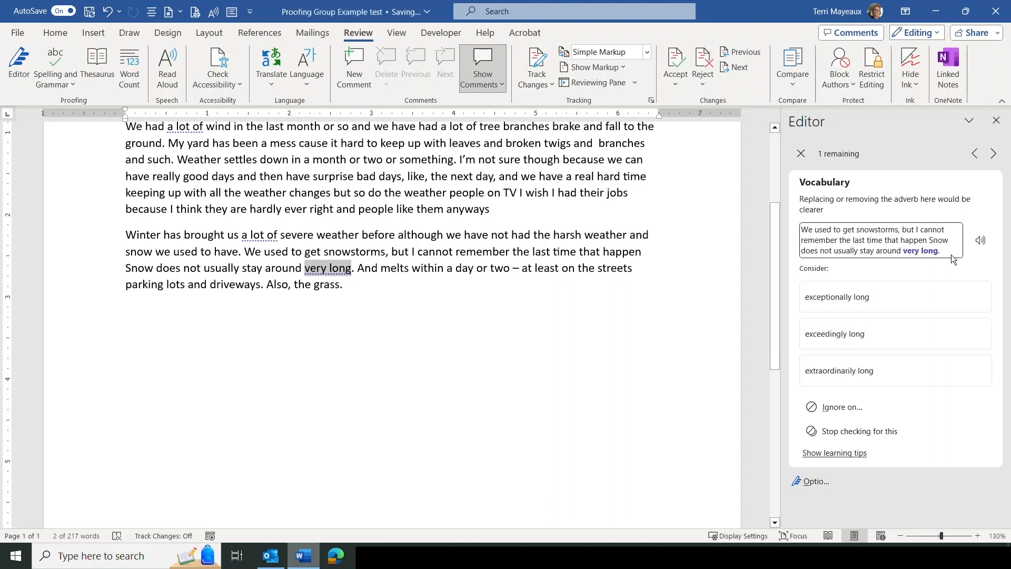
pyautogui.click(800, 153)
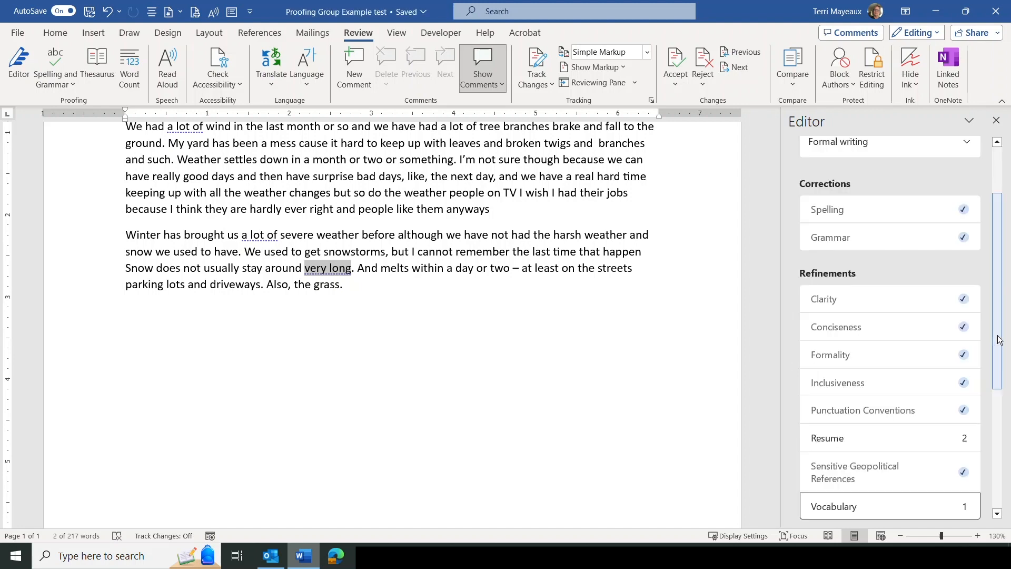
# Step: Check the updated Editor score and the issues left under Resume and Vocabulary
pyautogui.scroll(3, 990, 301)
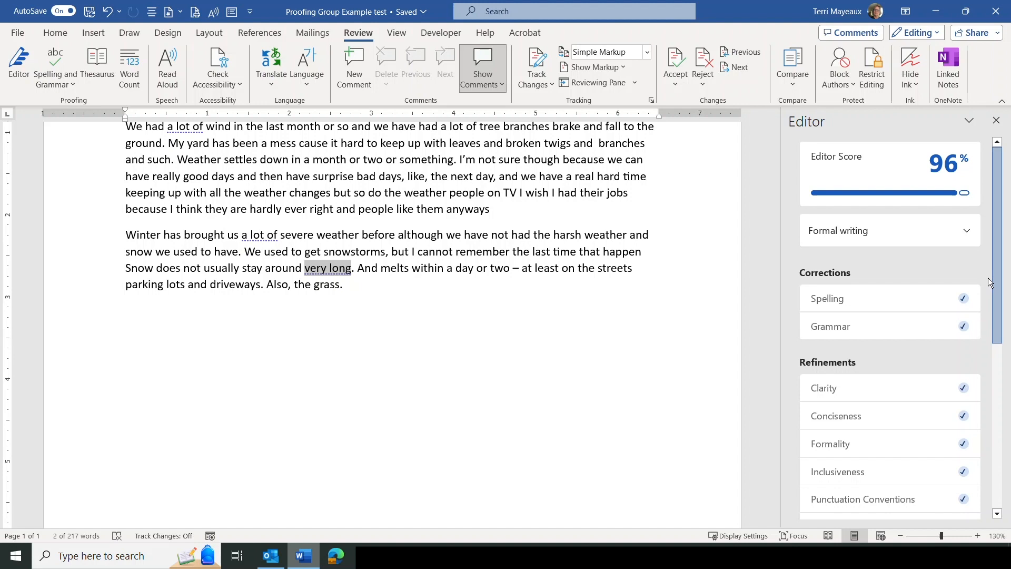
pyautogui.scroll(-3, 989, 290)
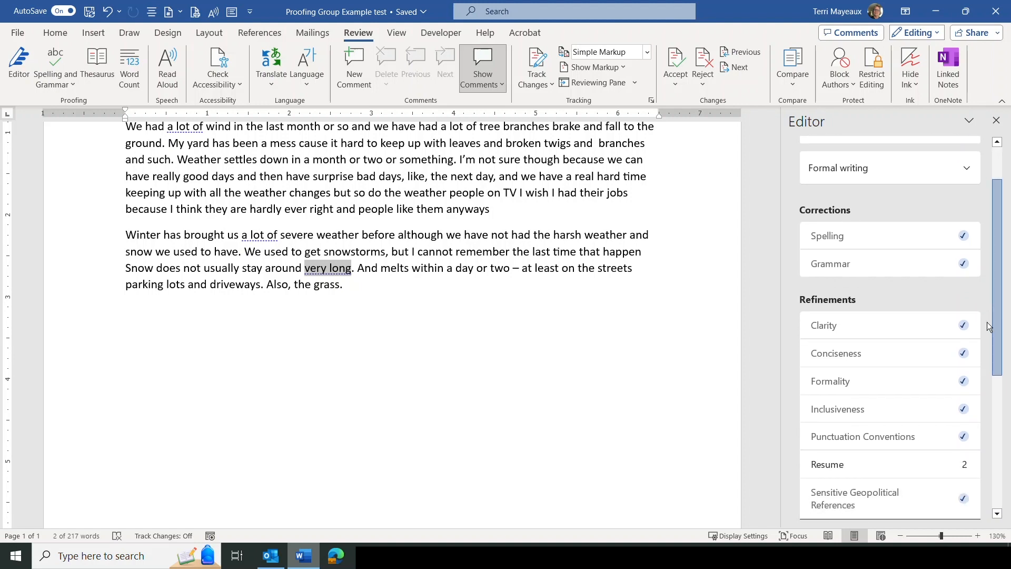
pyautogui.moveTo(988, 327); pyautogui.dragTo(988, 387)
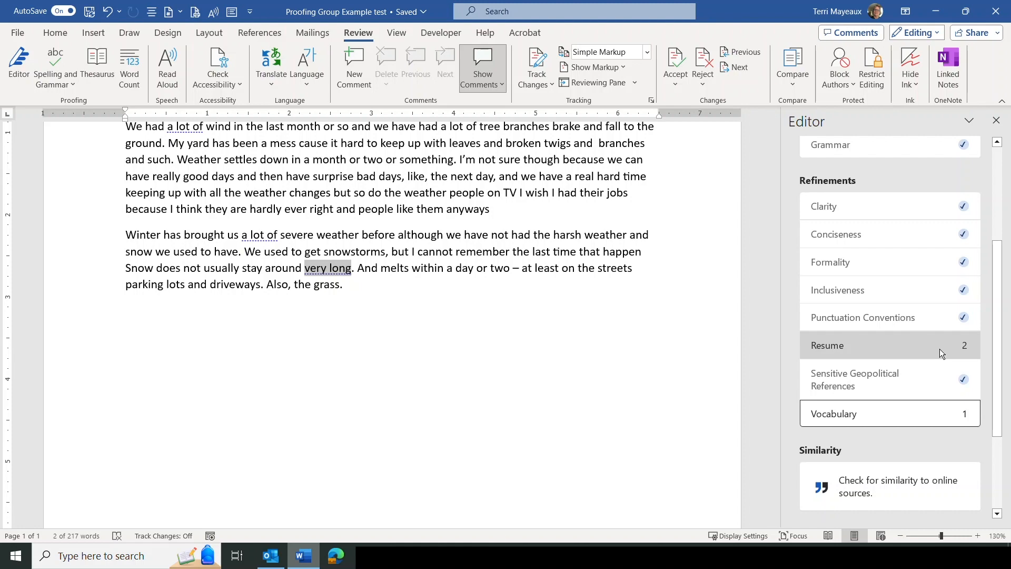
# Step: Review both Resume refinements in the Editor, return to the overview, and delete "a lot of" before "severe weather" in the last paragraph
pyautogui.click(883, 347)
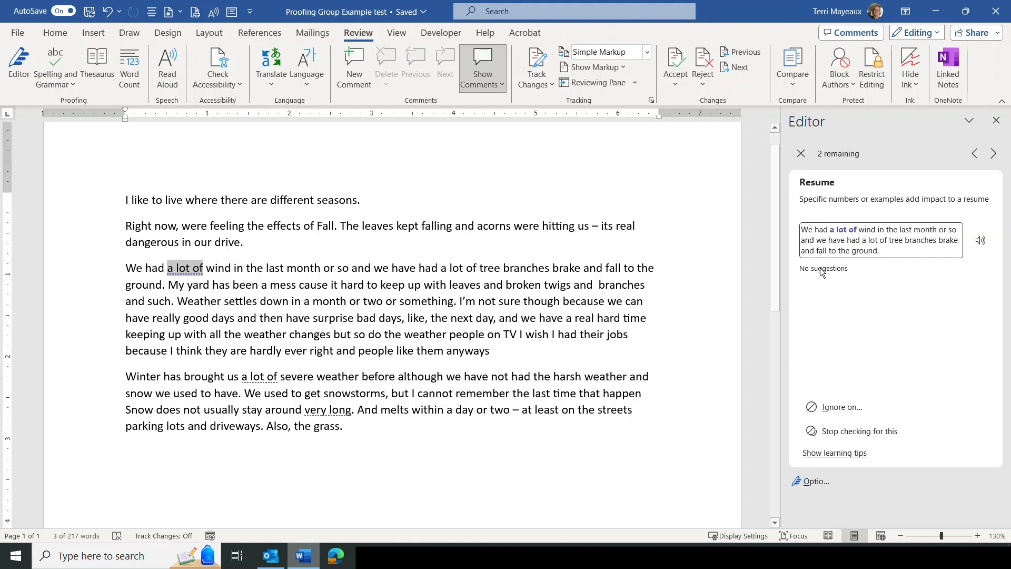
pyautogui.click(995, 154)
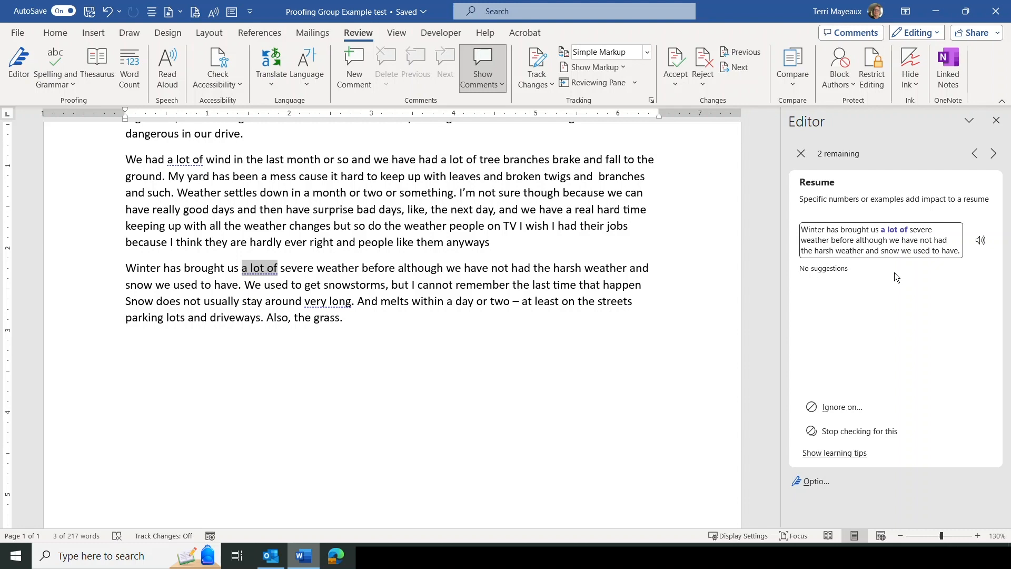
pyautogui.click(802, 153)
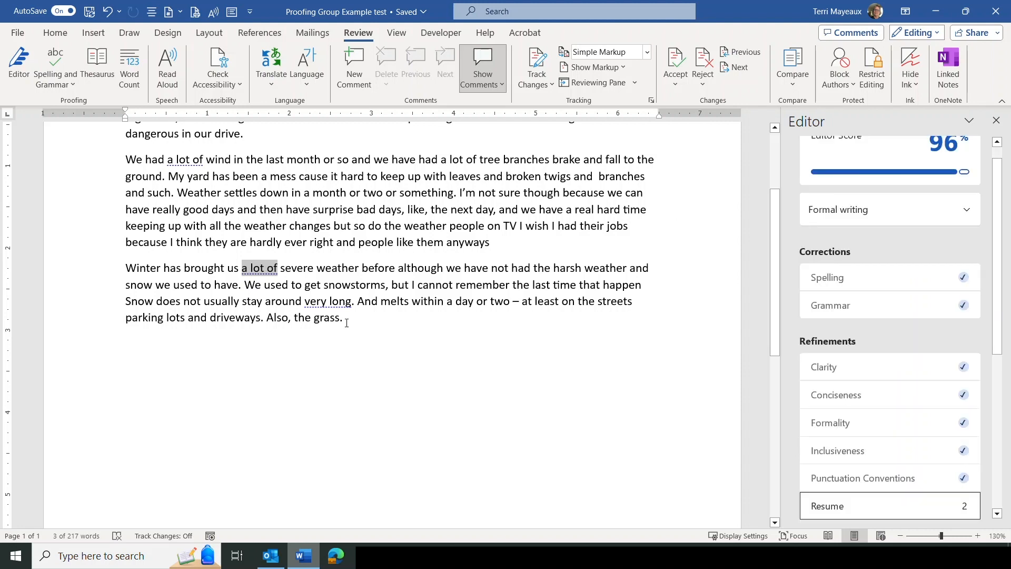
pyautogui.click(250, 269)
pyautogui.moveTo(244, 269); pyautogui.dragTo(280, 271)
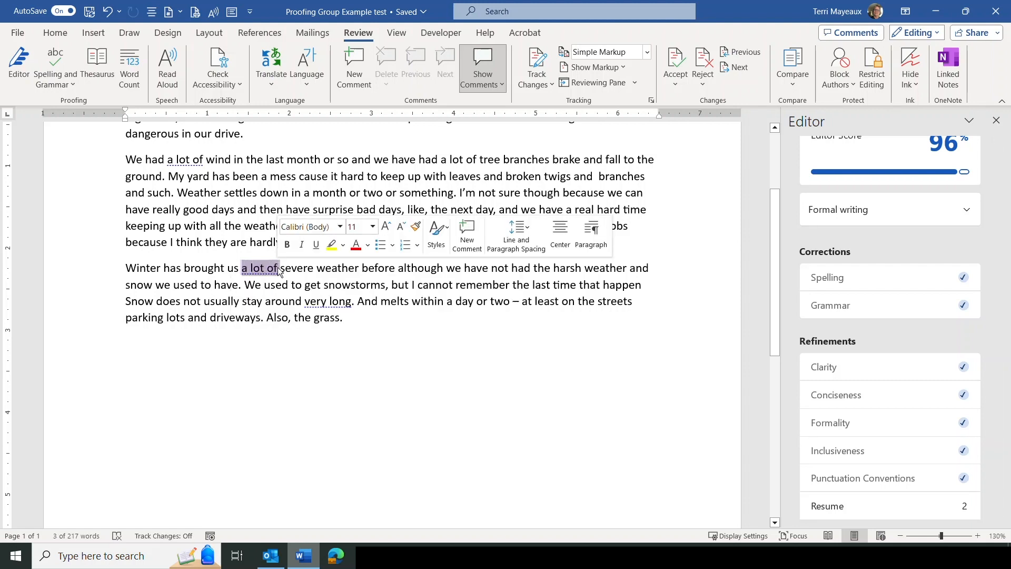
pyautogui.press('Delete')
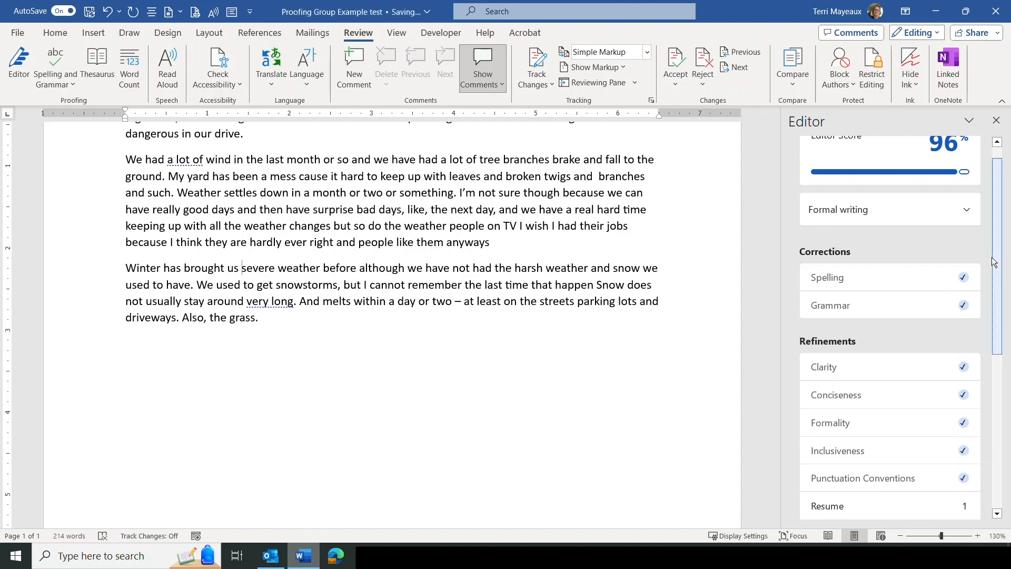
# Step: Review the Vocabulary suggestions for "very long" and return to the Editor overview without accepting any of them
pyautogui.moveTo(995, 256); pyautogui.dragTo(998, 348)
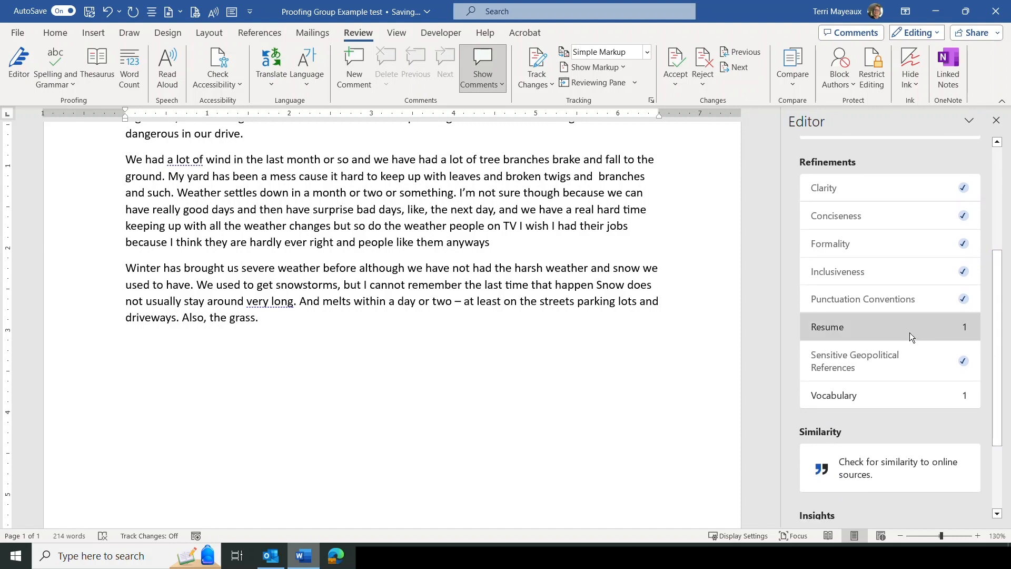
pyautogui.click(908, 397)
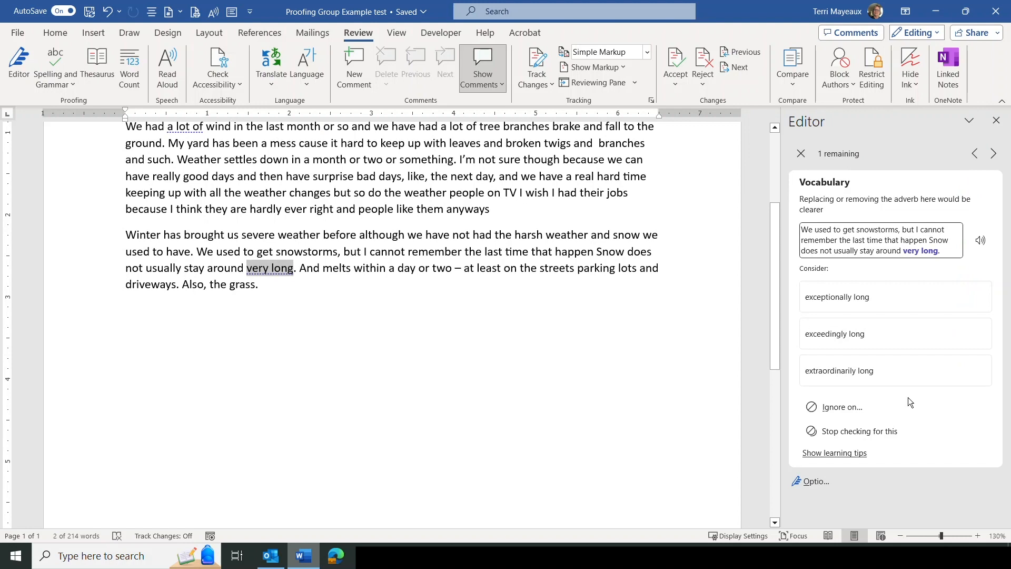
pyautogui.click(316, 300)
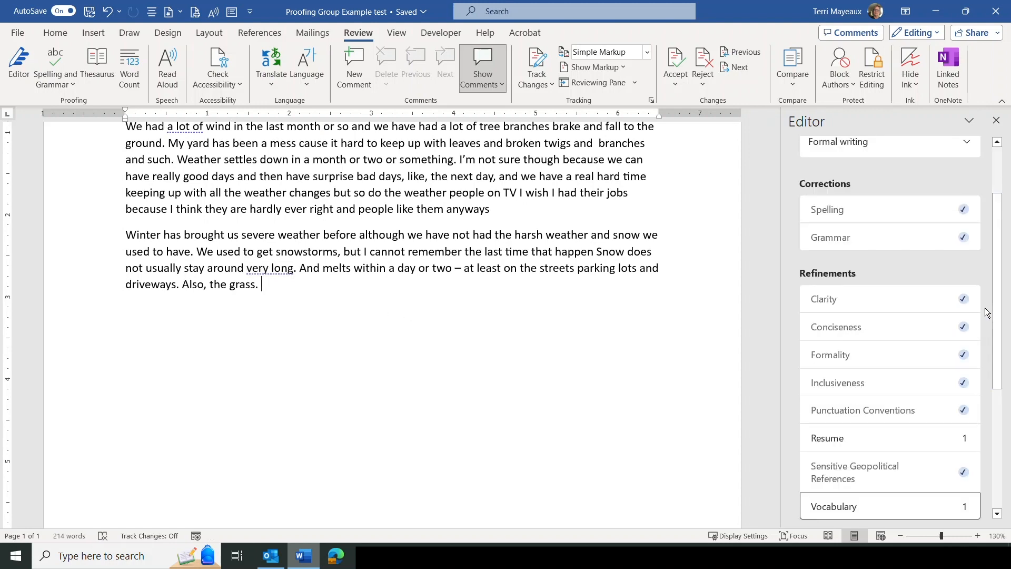
# Step: Calculate the document stats from the Editor's Insights, review the readability statistics, and close them
pyautogui.moveTo(996, 310); pyautogui.dragTo(1000, 391)
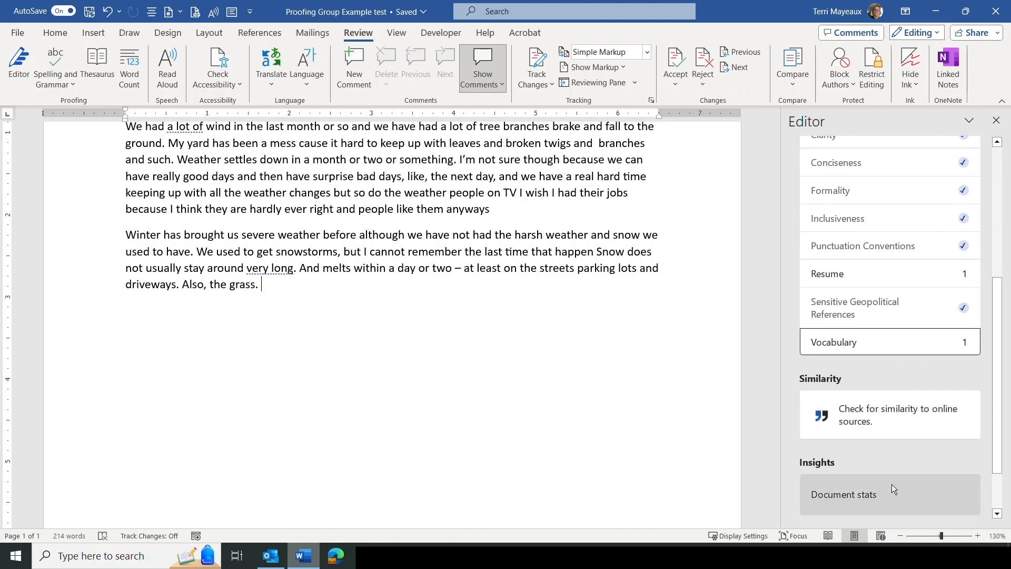
pyautogui.click(840, 497)
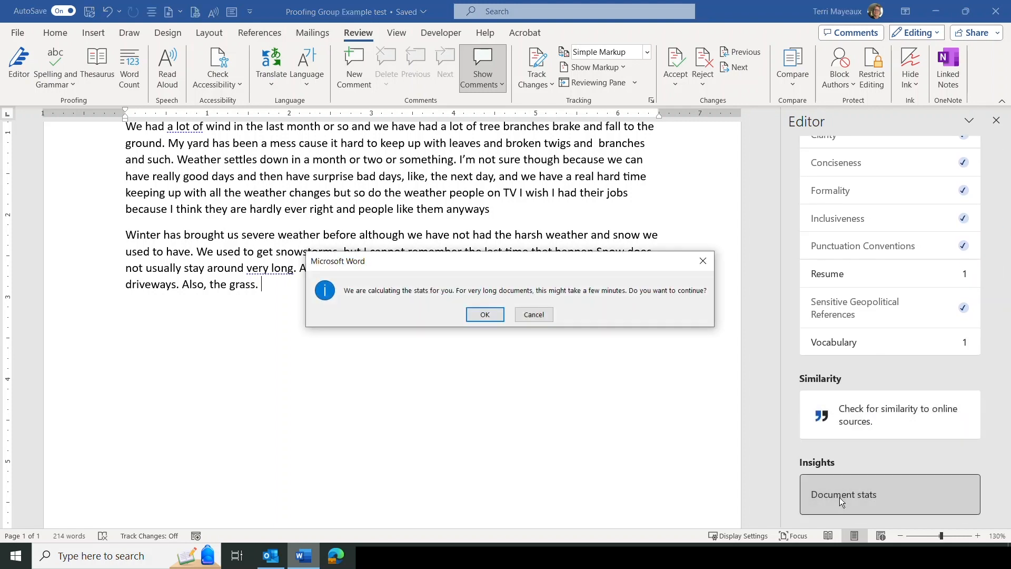
pyautogui.click(485, 314)
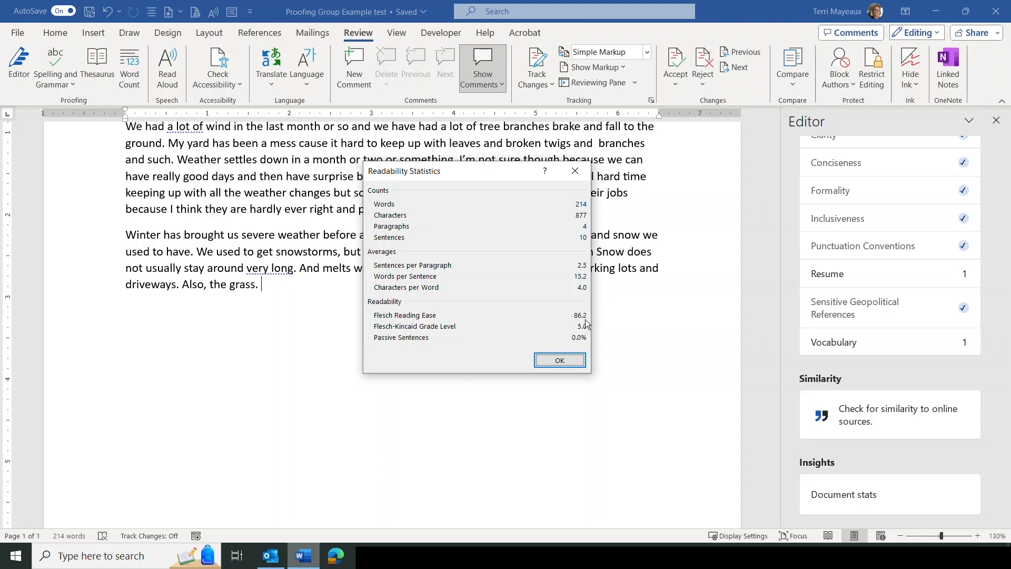
pyautogui.click(562, 360)
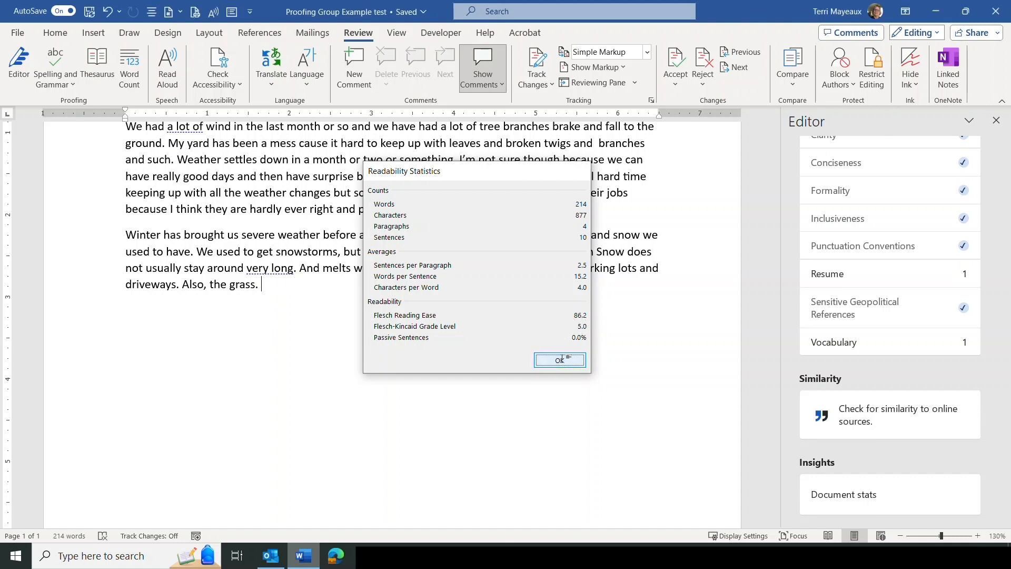
# Step: Correct the second paragraph's wording to "we're feeling", "leaves keep falling", "acorns are hitting us" and "it's really dangerous"
pyautogui.scroll(4, 775, 283)
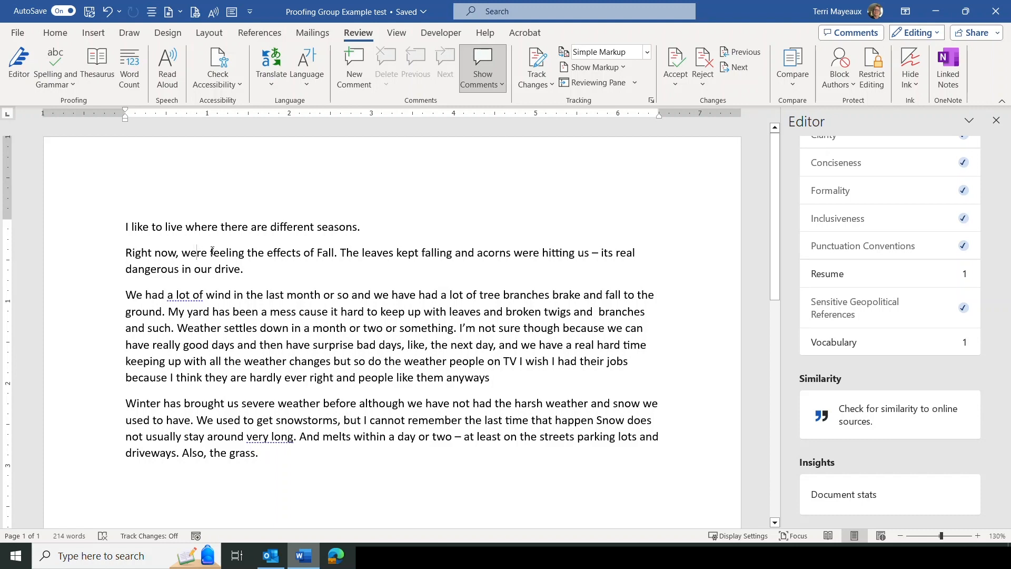
pyautogui.write("'")
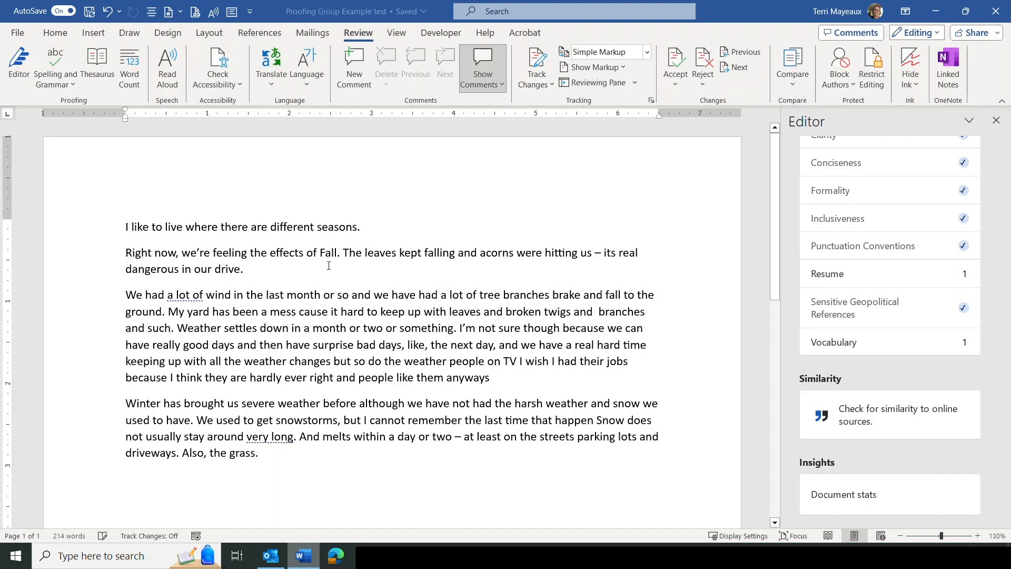
pyautogui.click(197, 261)
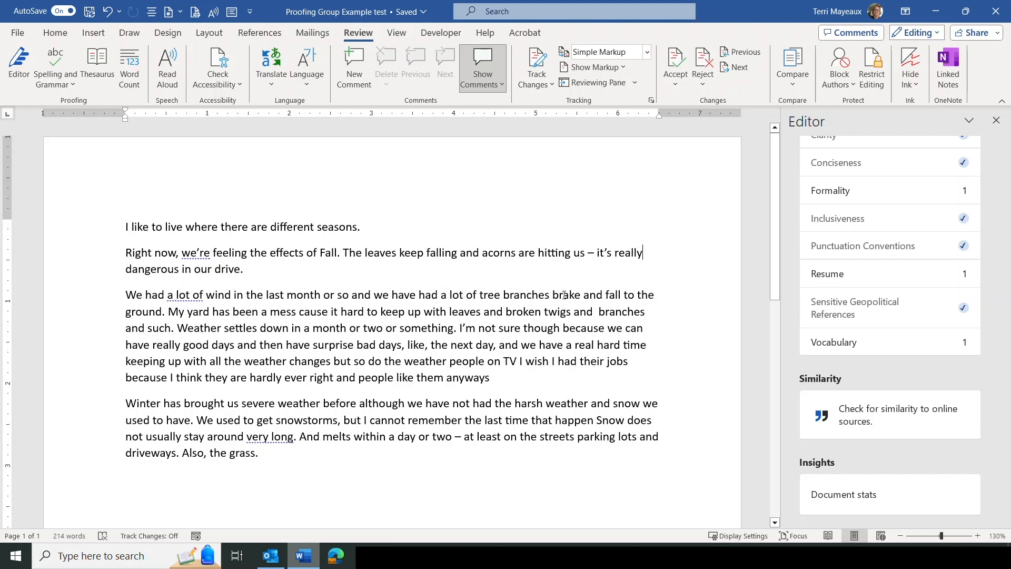
# Step: Fix the third paragraph: "break", "because it's", "leaves, broken twigs, and branches", cut "or something" and "like, the next day", and write "We have a really"
pyautogui.click(564, 295)
pyautogui.write('e')
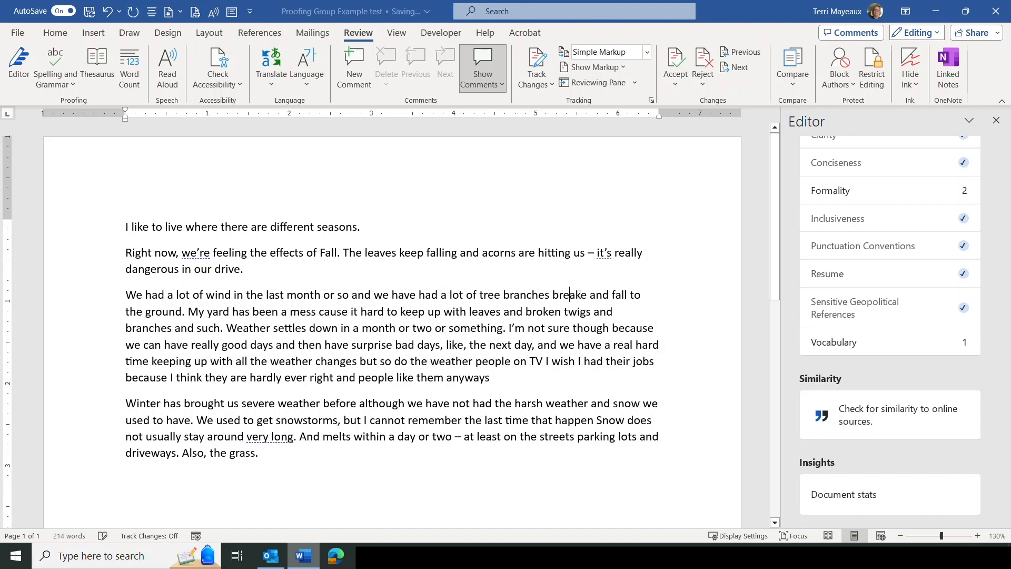
pyautogui.press('Delete')
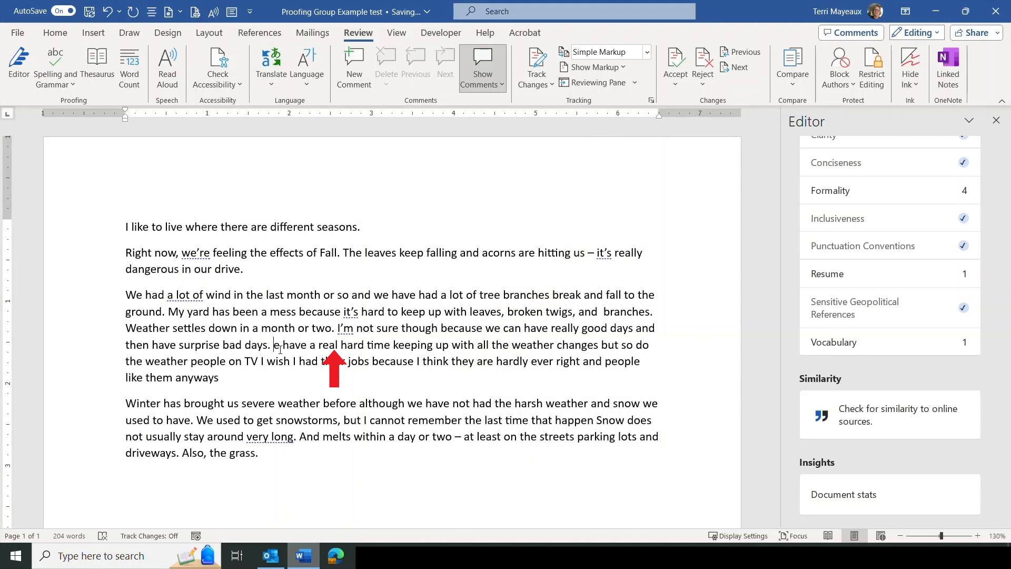
pyautogui.write('W')
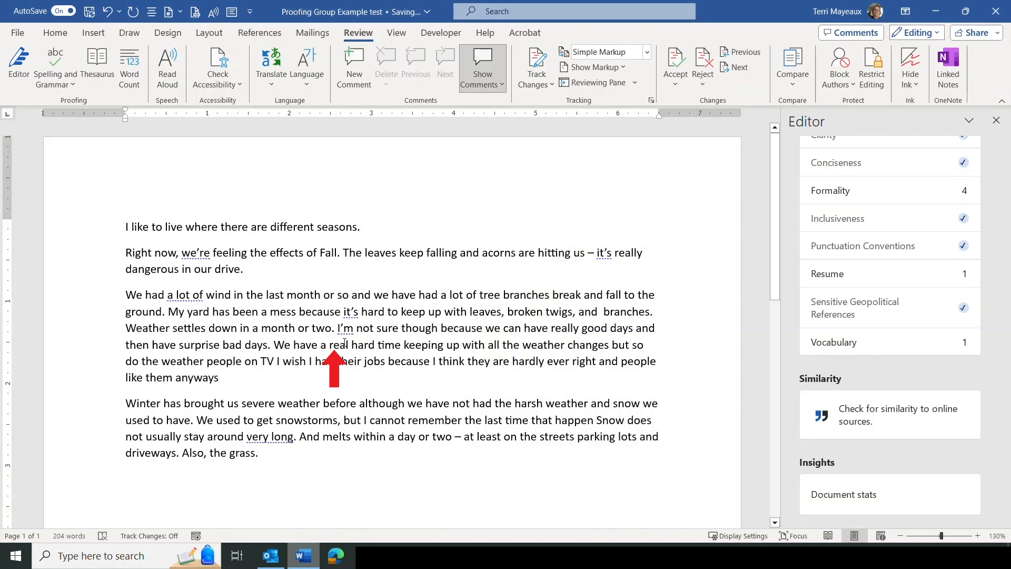
pyautogui.write('ly')
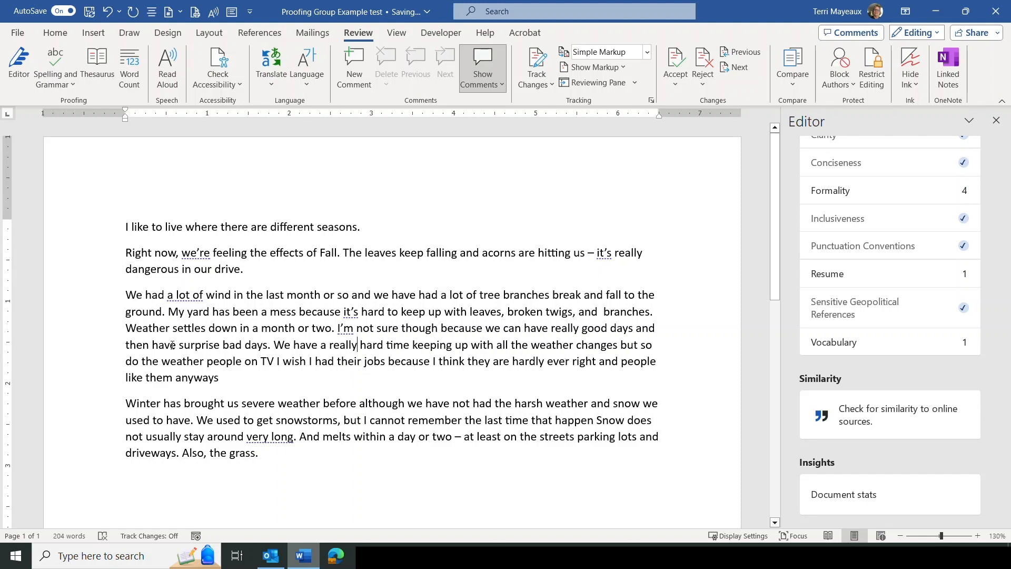
# Step: Add periods after "TV" and "anyway", and in the last paragraph write "happened. Snow", "very long, and melts" and "streets, parking lots, driveways, and also, the grass."
pyautogui.click(273, 362)
pyautogui.write('.')
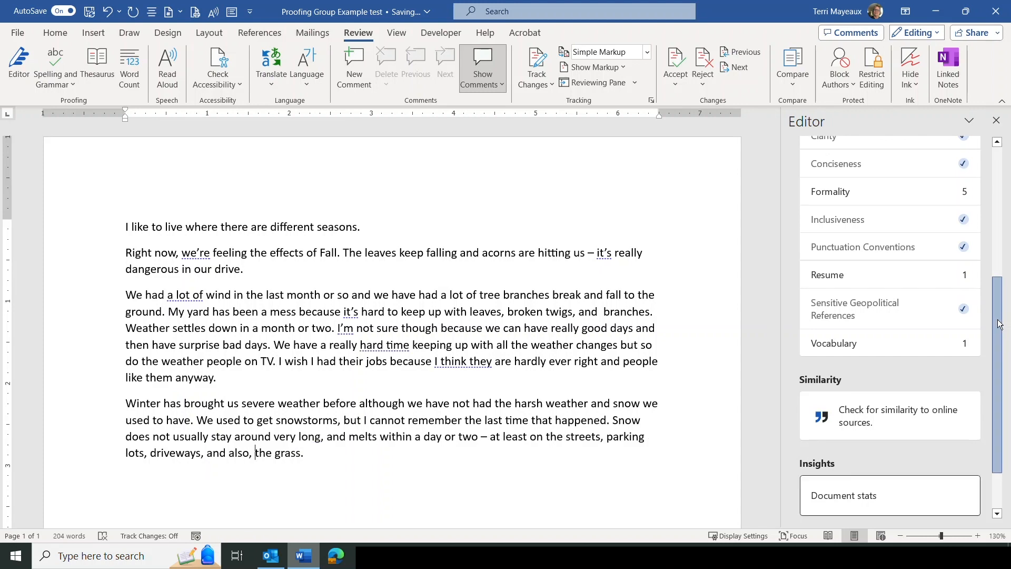
# Step: Check the updated Editor score and the available writing styles, leaving Formal writing selected
pyautogui.scroll(3, 982, 235)
pyautogui.scroll(3, 982, 236)
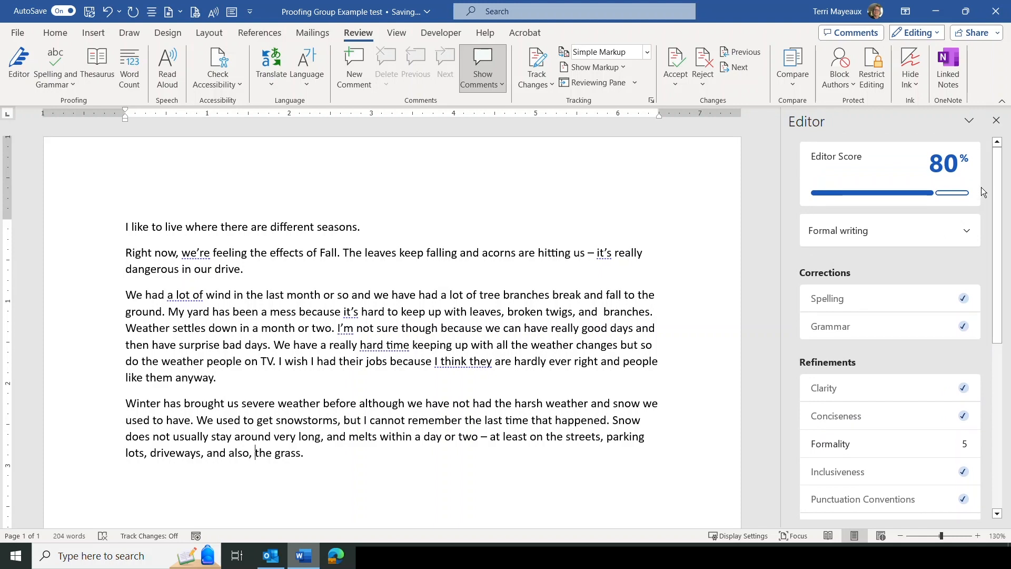
pyautogui.click(965, 232)
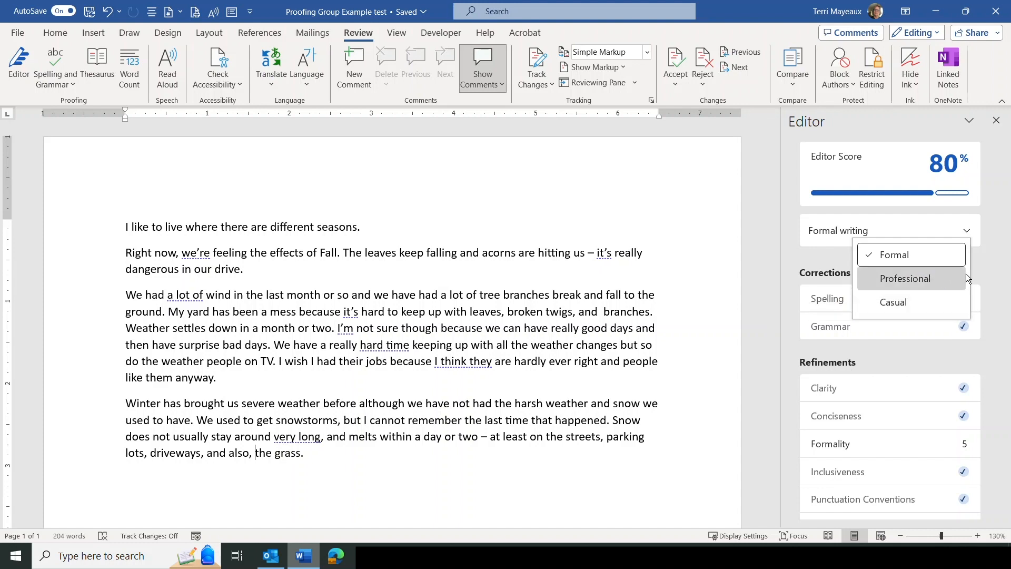
pyautogui.click(1010, 253)
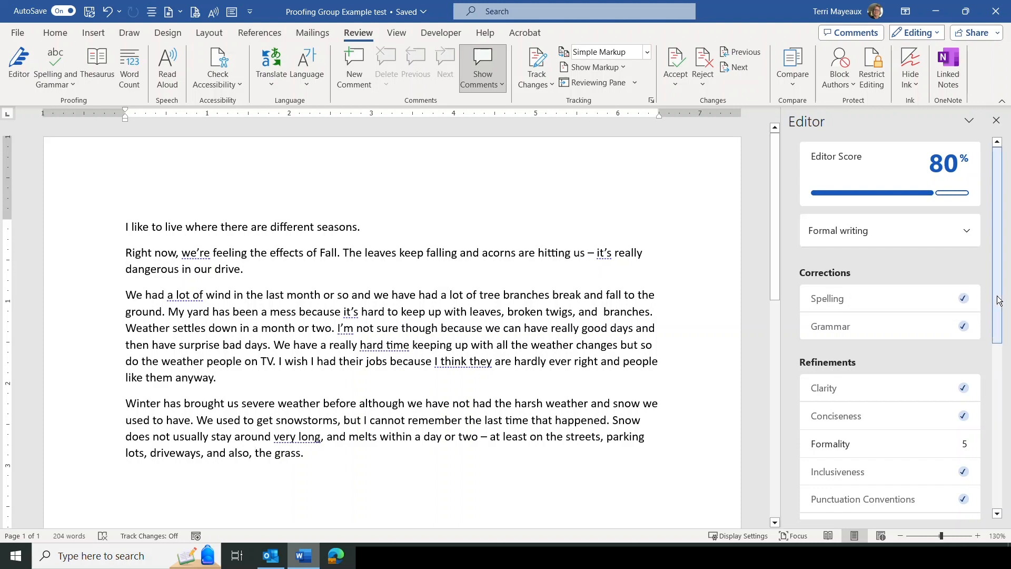
# Step: Review the Formality refinements and accept "we are", "it is" for both instances of "it's", "I am", and "they" in place of "I think they"
pyautogui.moveTo(997, 276); pyautogui.dragTo(997, 333)
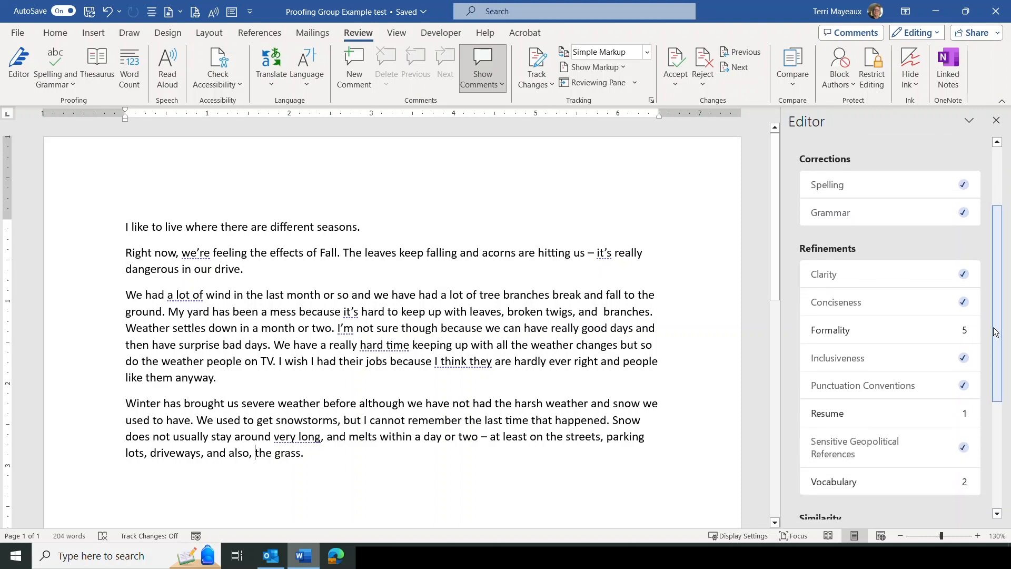
pyautogui.click(927, 331)
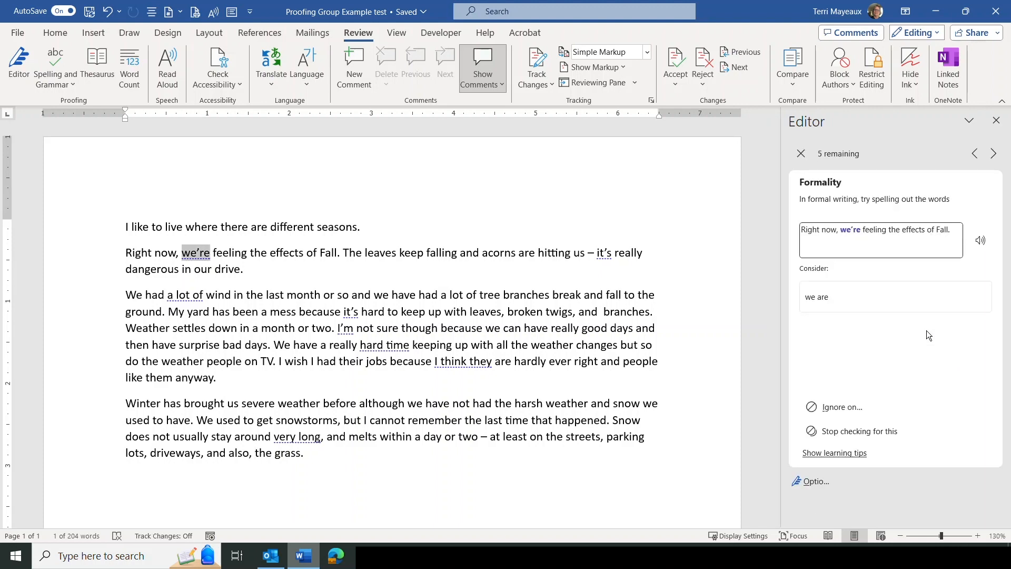
pyautogui.click(815, 298)
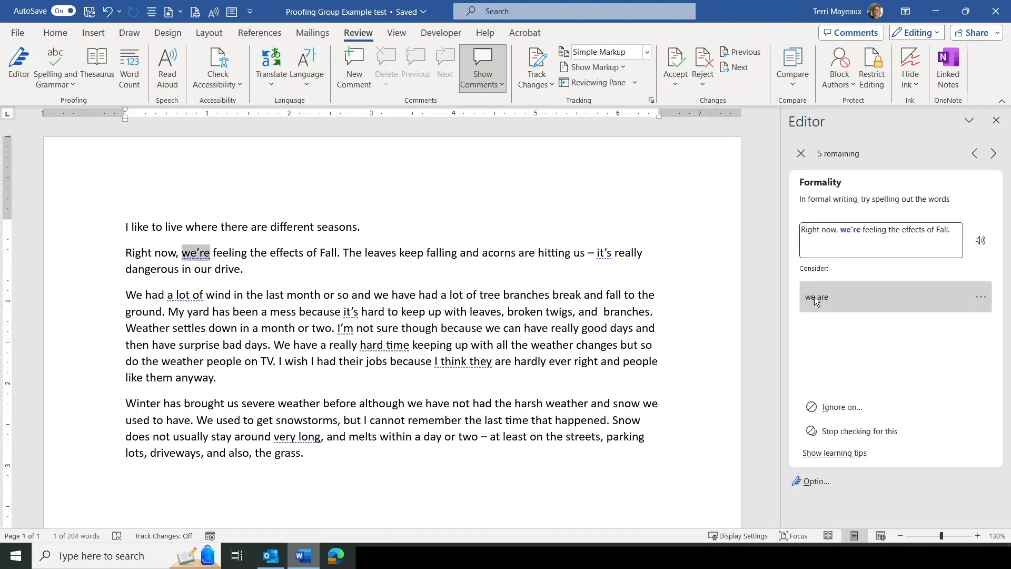
pyautogui.click(814, 299)
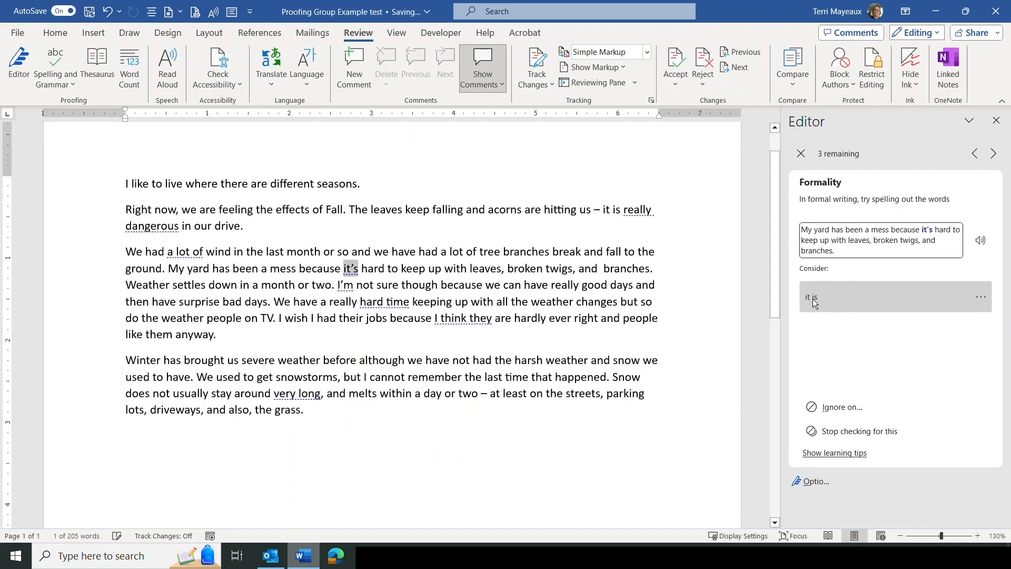
pyautogui.click(814, 300)
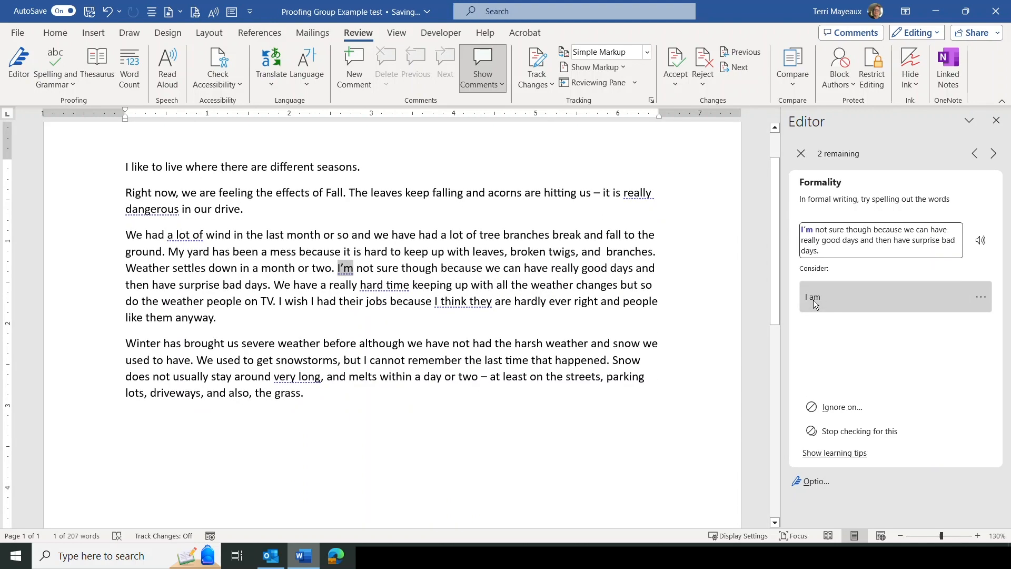
pyautogui.click(814, 298)
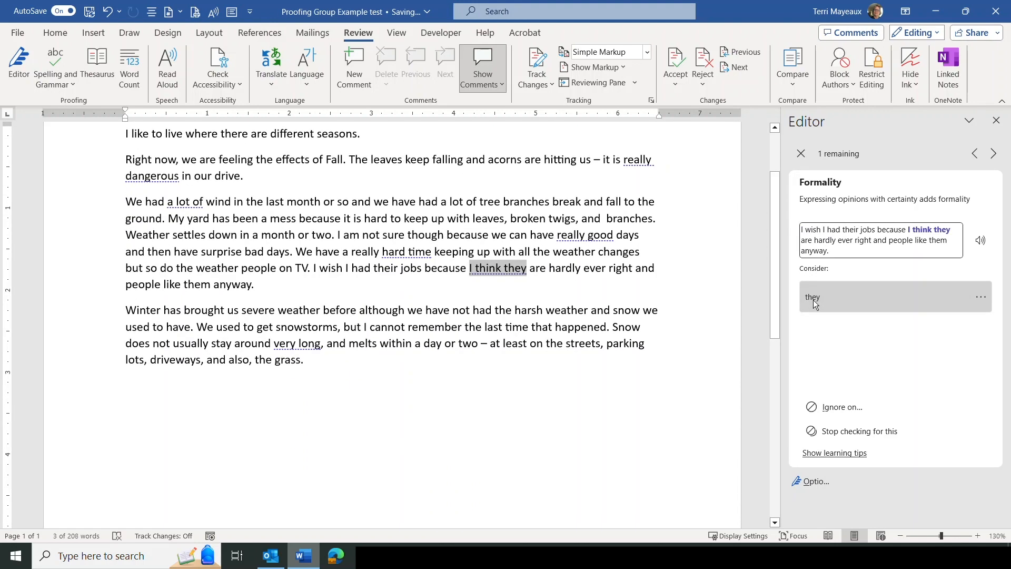
pyautogui.click(814, 299)
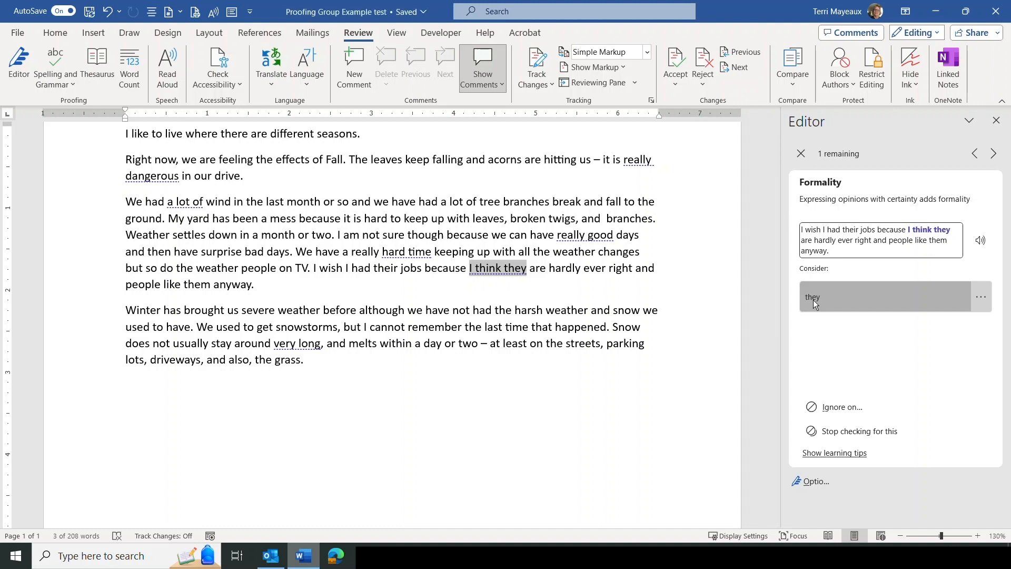
pyautogui.click(813, 299)
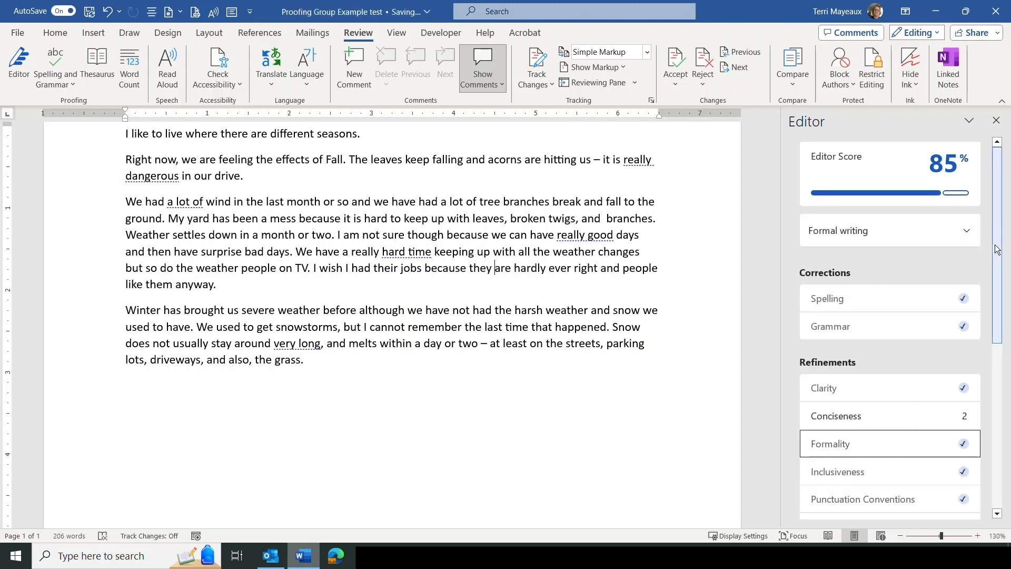
# Step: Review the Conciseness refinements, accept "dangerous" for "really dangerous" and "good" for "really good", and check the refinements still listed
pyautogui.moveTo(1001, 256); pyautogui.dragTo(1000, 324)
pyautogui.click(880, 289)
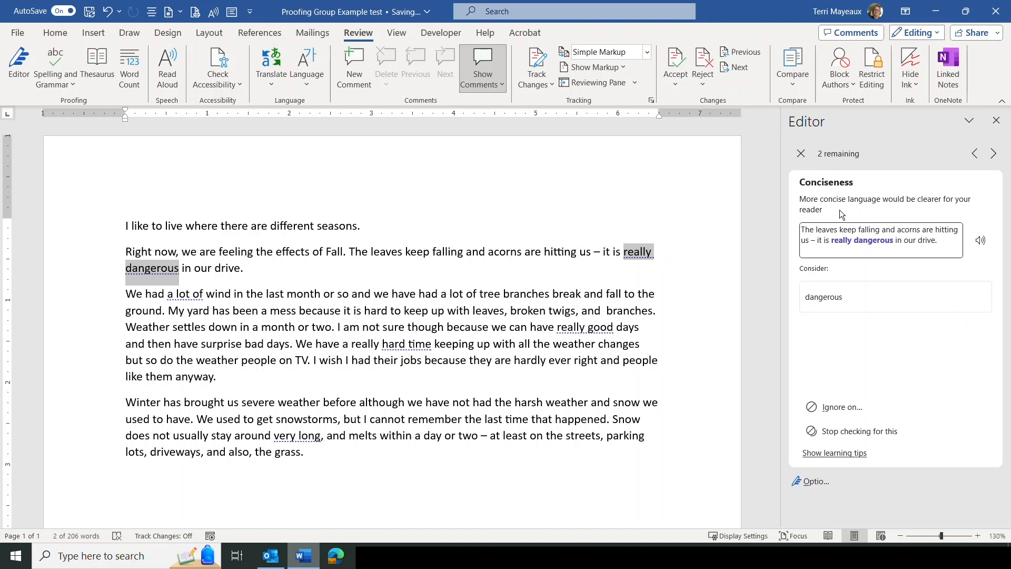
pyautogui.click(826, 296)
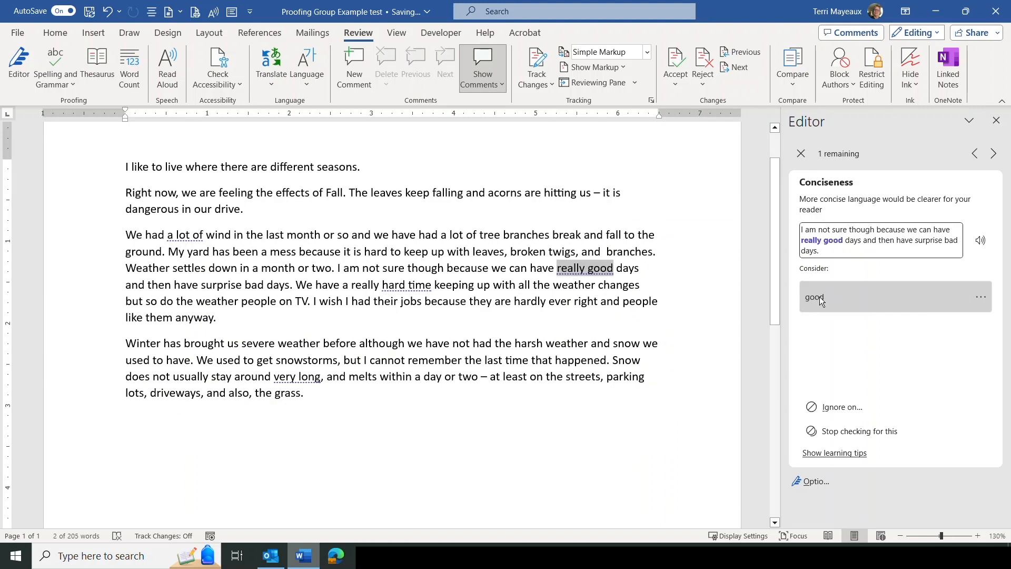
pyautogui.click(819, 296)
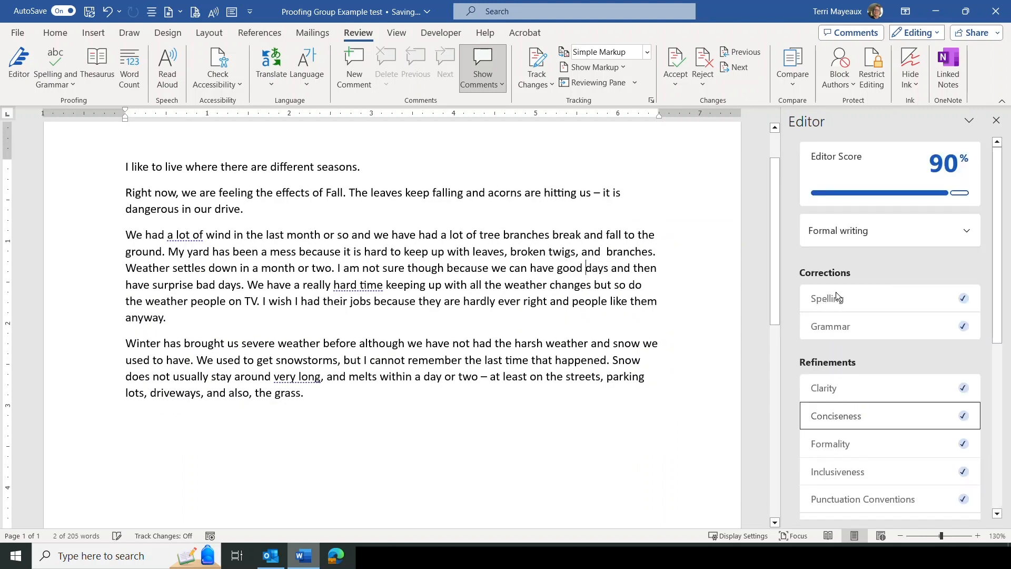
pyautogui.moveTo(997, 209); pyautogui.dragTo(997, 321)
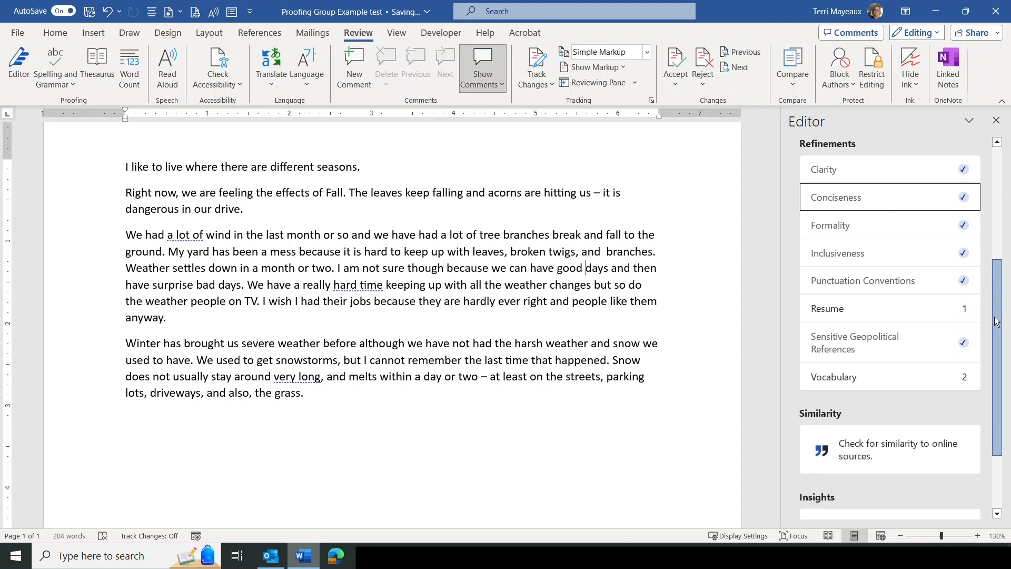
# Step: Review the Resume refinement without changing the text, and accept "tough time" for "hard time" in the Vocabulary refinements, leaving "very long" as written
pyautogui.click(912, 308)
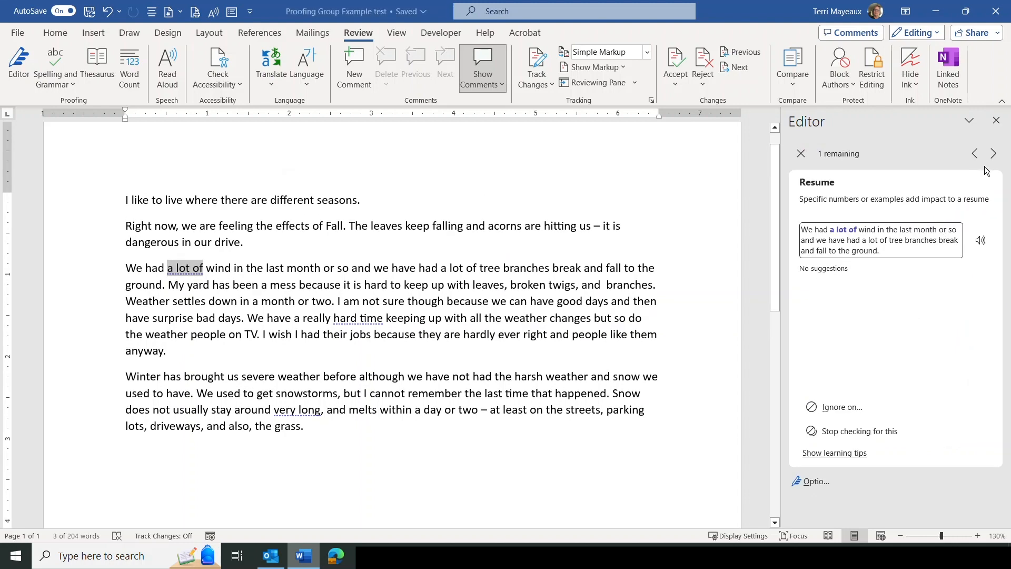
pyautogui.click(994, 153)
pyautogui.click(884, 390)
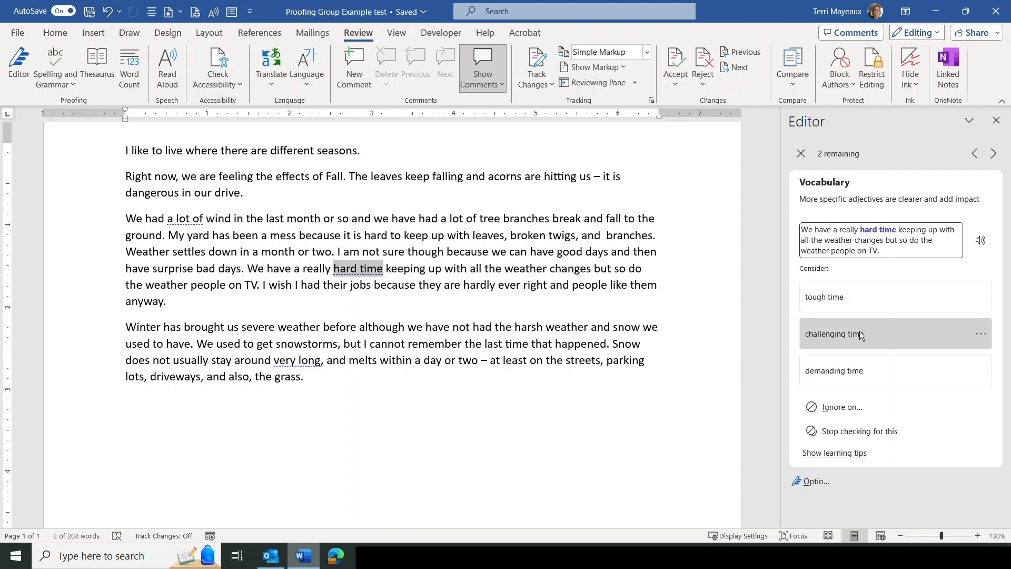
pyautogui.click(839, 299)
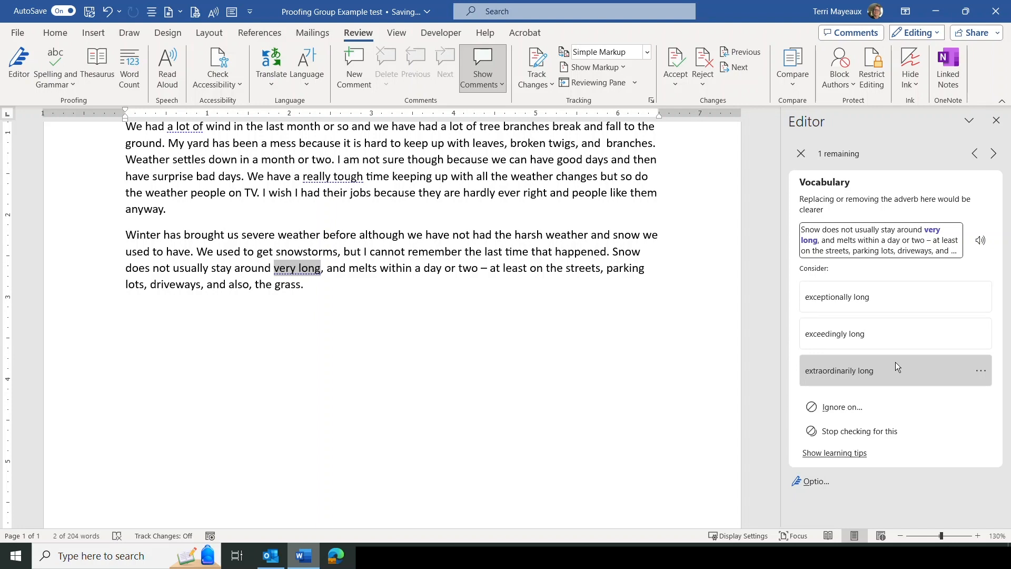
pyautogui.click(801, 153)
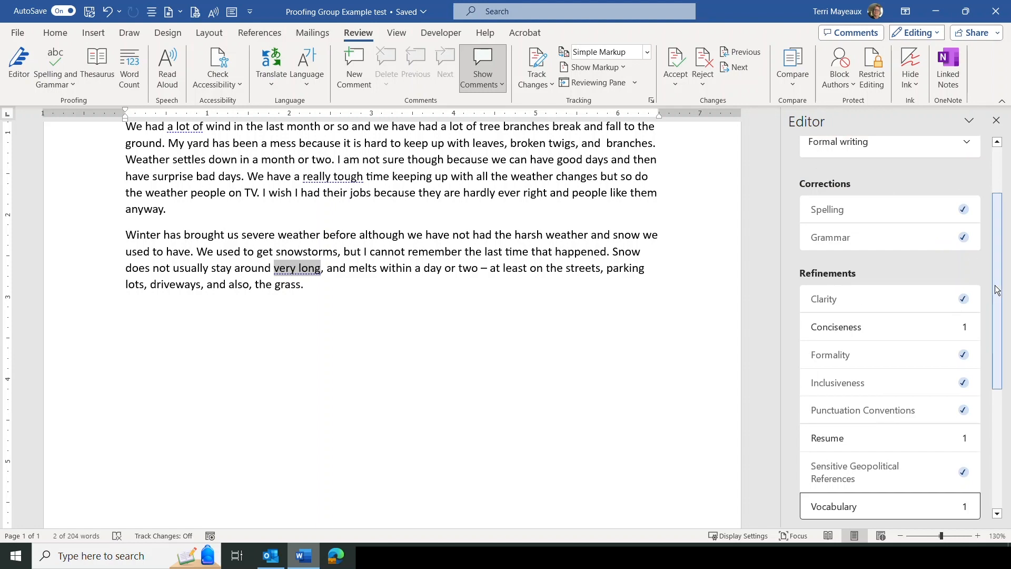
# Step: Check the document stats for the readability statistics with "very long" still selected, and dismiss them
pyautogui.moveTo(997, 289); pyautogui.dragTo(995, 354)
pyautogui.scroll(-1, 996, 380)
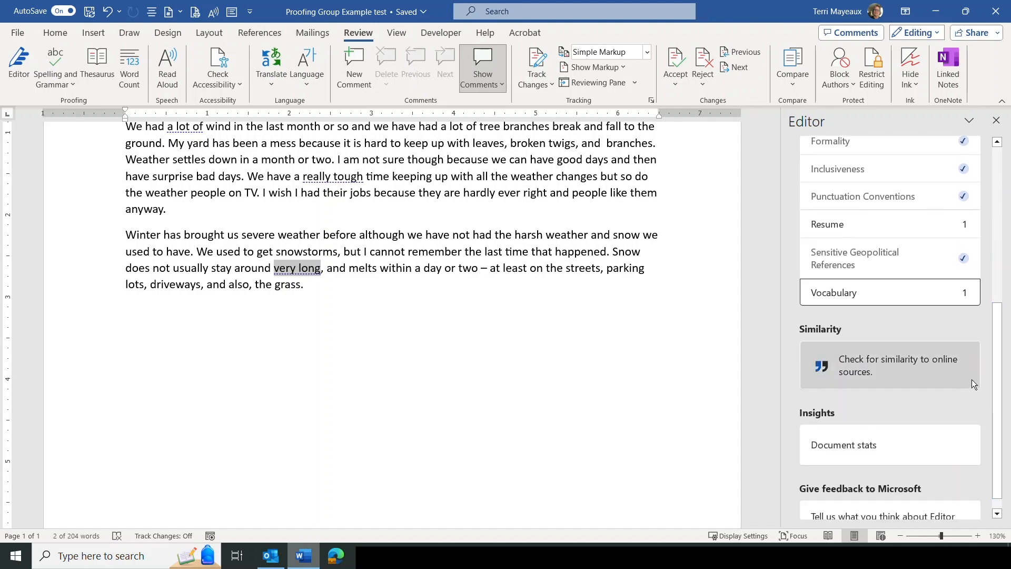
pyautogui.click(849, 451)
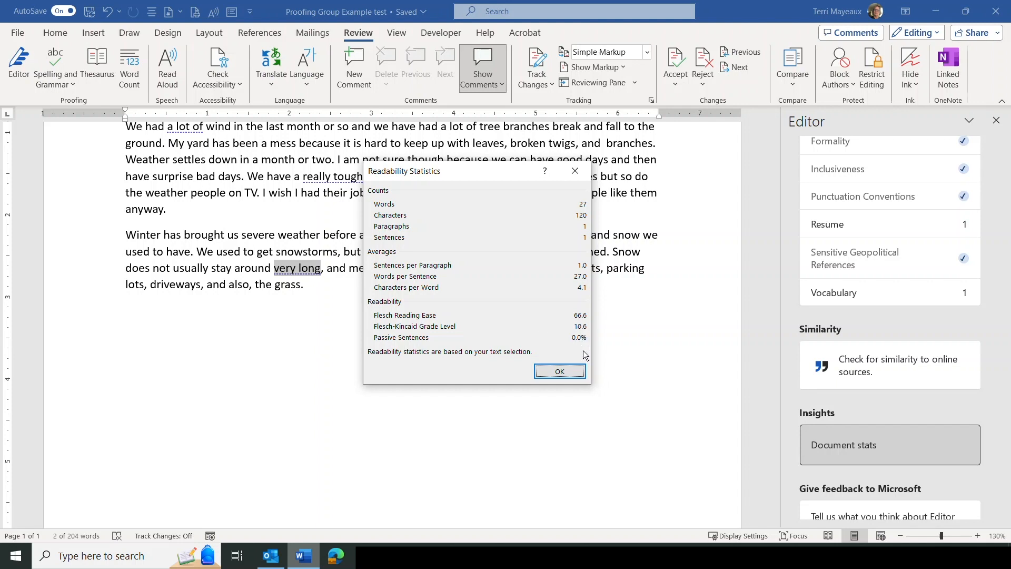
pyautogui.click(559, 370)
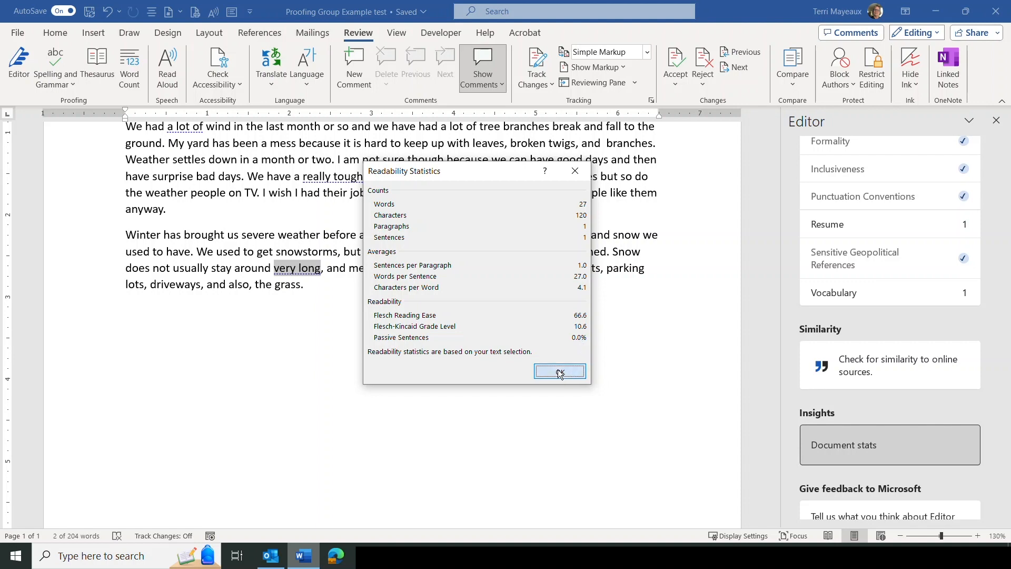